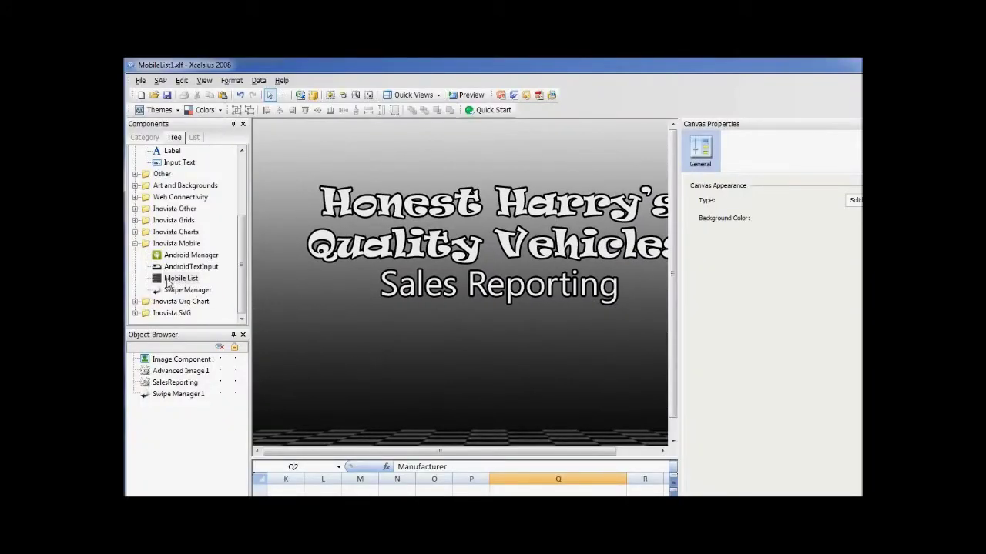
Place a Mobile List on the canvas, enlarge it to show Item 1–6, and raise the spreadsheet splitter
{"action": "left_click_drag", "start_coordinate": [168, 284], "coordinate": [300, 169]}
{"action": "left_click_drag", "start_coordinate": [411, 331], "coordinate": [570, 425]}
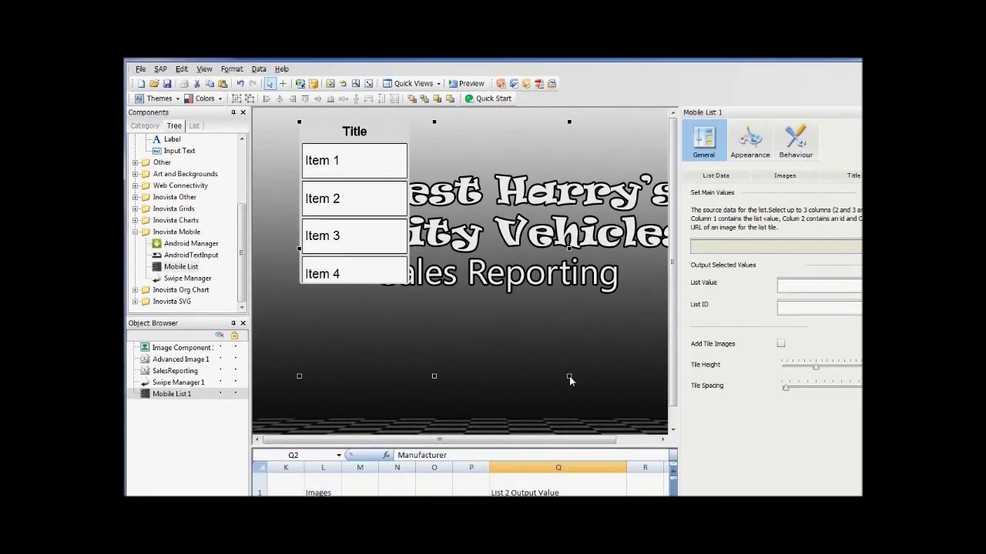
{"action": "left_click_drag", "start_coordinate": [569, 375], "coordinate": [569, 375]}
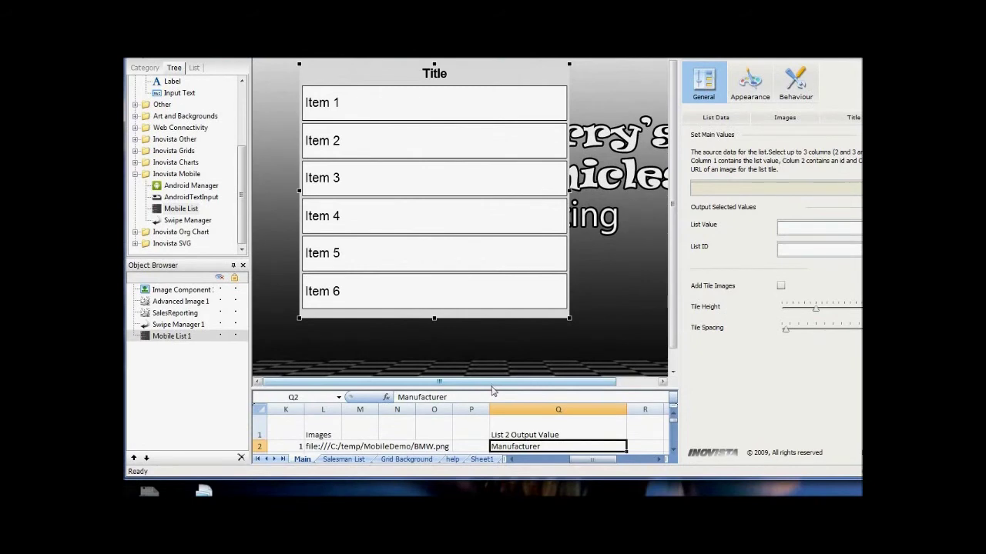
{"action": "left_click_drag", "start_coordinate": [493, 391], "coordinate": [518, 261]}
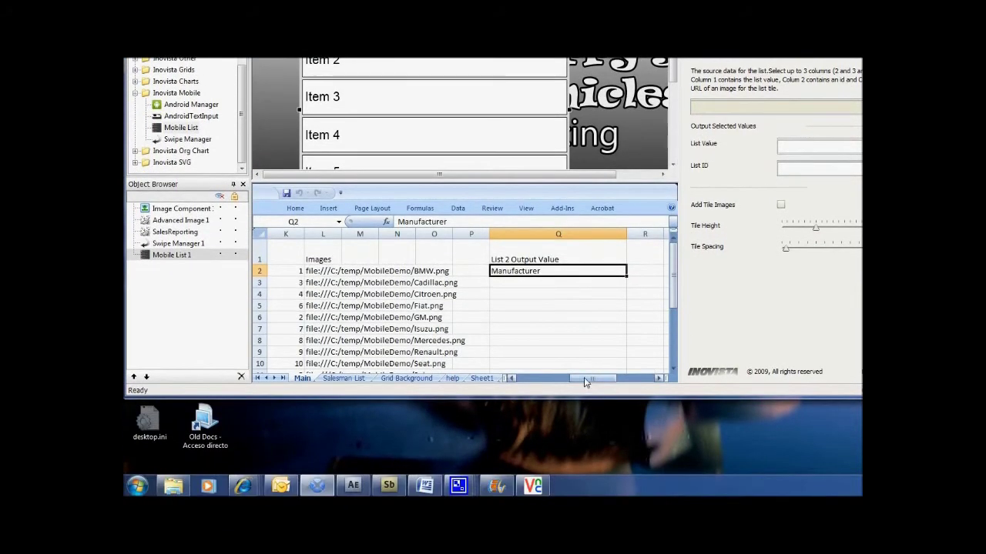
Use J2:L12 (car names, ids and image paths) as the list's source data
{"action": "left_click_drag", "start_coordinate": [586, 447], "coordinate": [561, 447]}
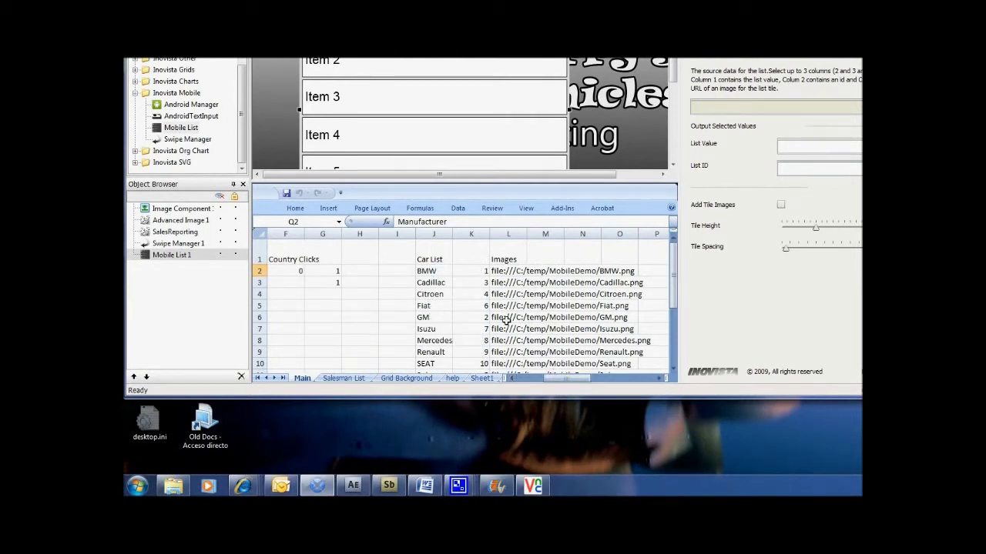
{"action": "left_click", "coordinate": [501, 273]}
{"action": "left_click", "coordinate": [554, 222]}
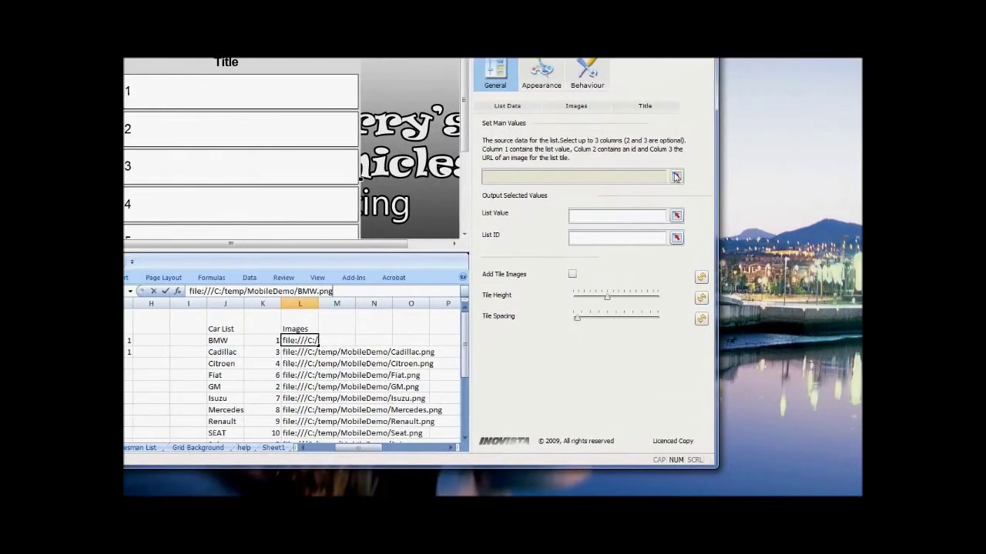
{"action": "left_click", "coordinate": [676, 178]}
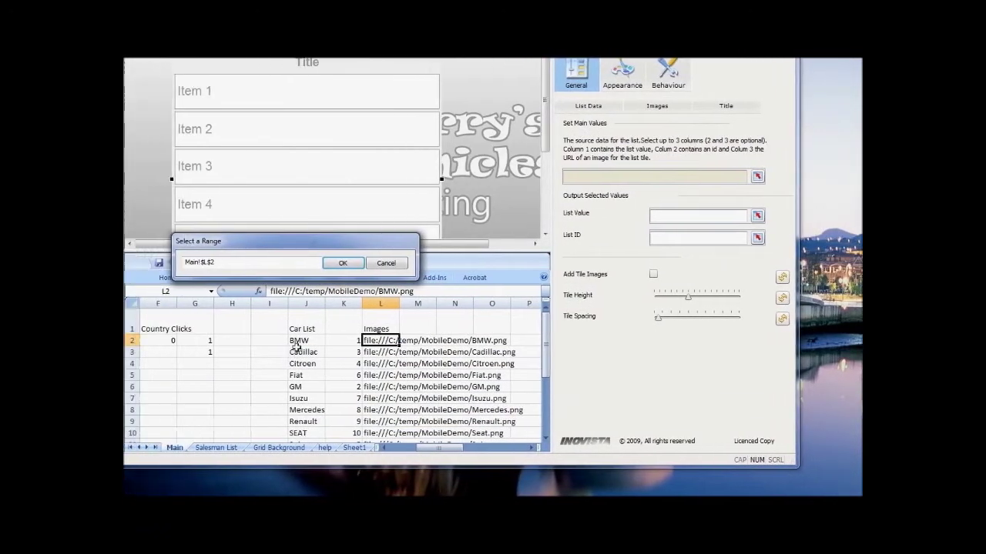
{"action": "left_click_drag", "start_coordinate": [308, 342], "coordinate": [360, 443]}
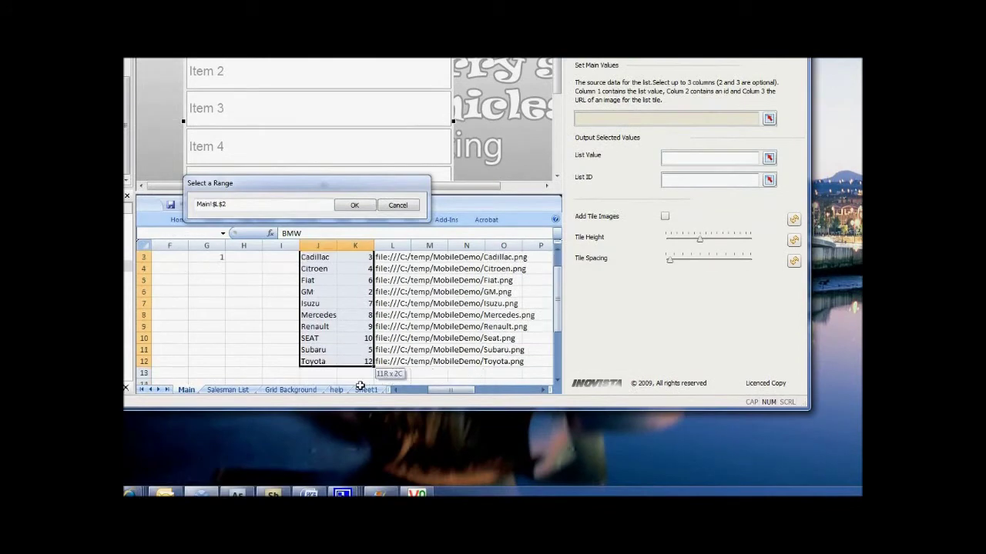
{"action": "left_click_drag", "start_coordinate": [359, 385], "coordinate": [411, 363]}
{"action": "left_click", "coordinate": [355, 205]}
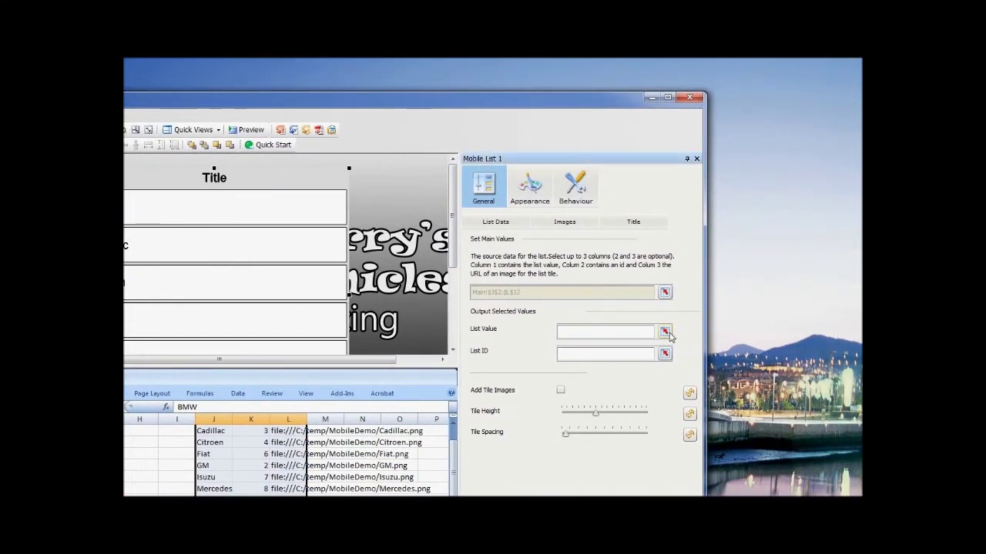
Send the list's selected value to cell Q2
{"action": "left_click", "coordinate": [722, 331]}
{"action": "left_click_drag", "start_coordinate": [342, 379], "coordinate": [372, 378]}
{"action": "scroll", "coordinate": [453, 301], "scroll_direction": "up", "scroll_amount": 1}
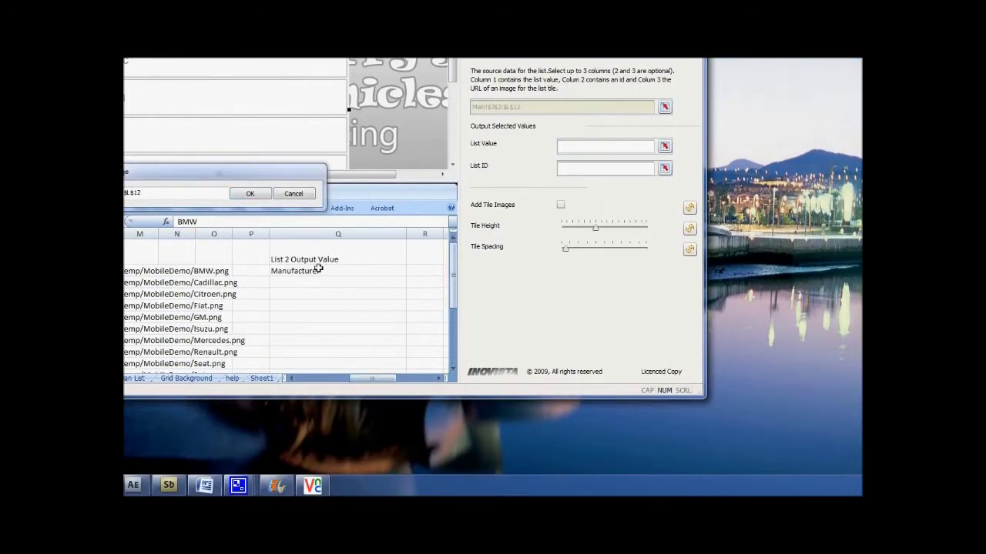
{"action": "left_click", "coordinate": [306, 269]}
{"action": "left_click", "coordinate": [305, 194]}
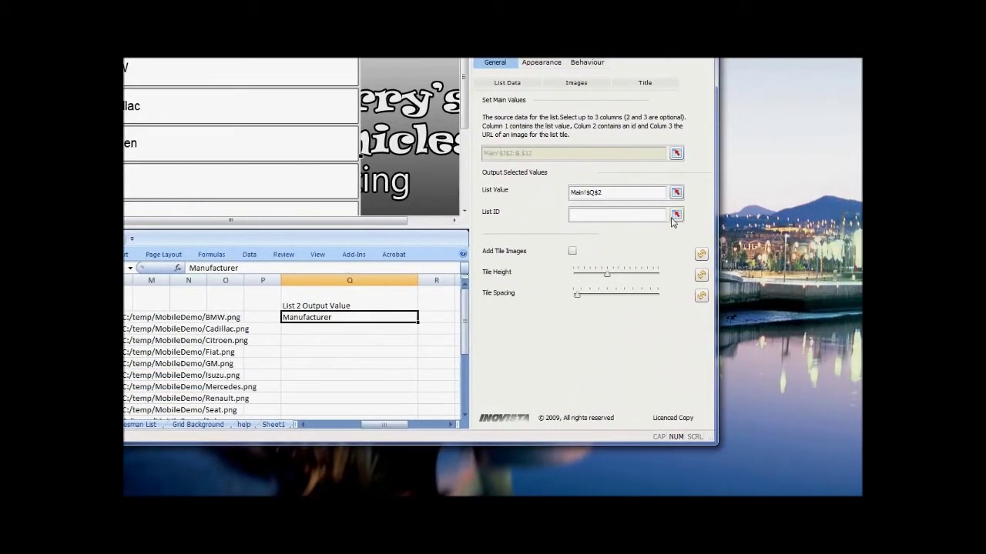
Turn on tile logo images, raise tile height to about 97 and widen tile spacing slightly
{"action": "left_click", "coordinate": [572, 253]}
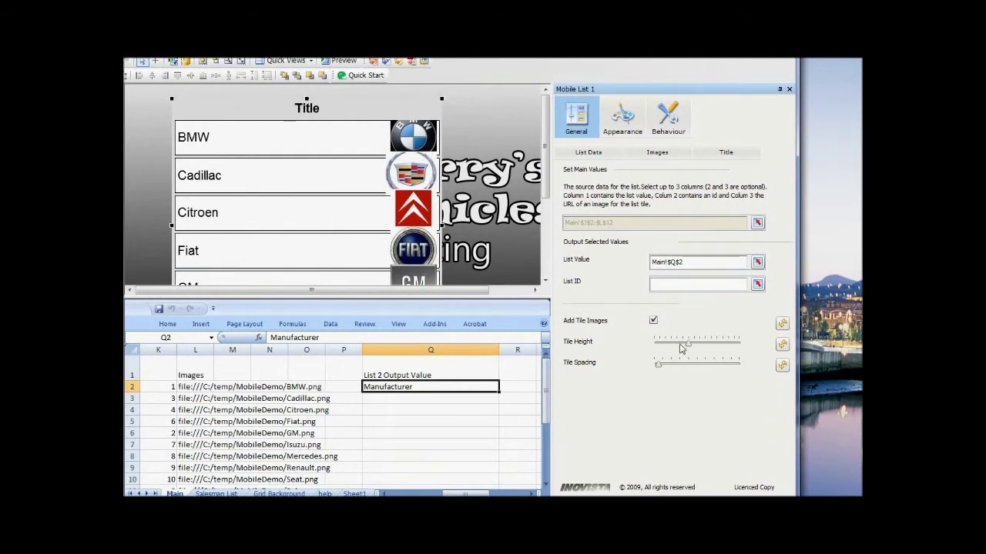
{"action": "mouse_move", "coordinate": [688, 345]}
{"action": "left_mouse_down"}
{"action": "mouse_move", "coordinate": [704, 349]}
{"action": "mouse_move", "coordinate": [673, 348]}
{"action": "left_mouse_up"}
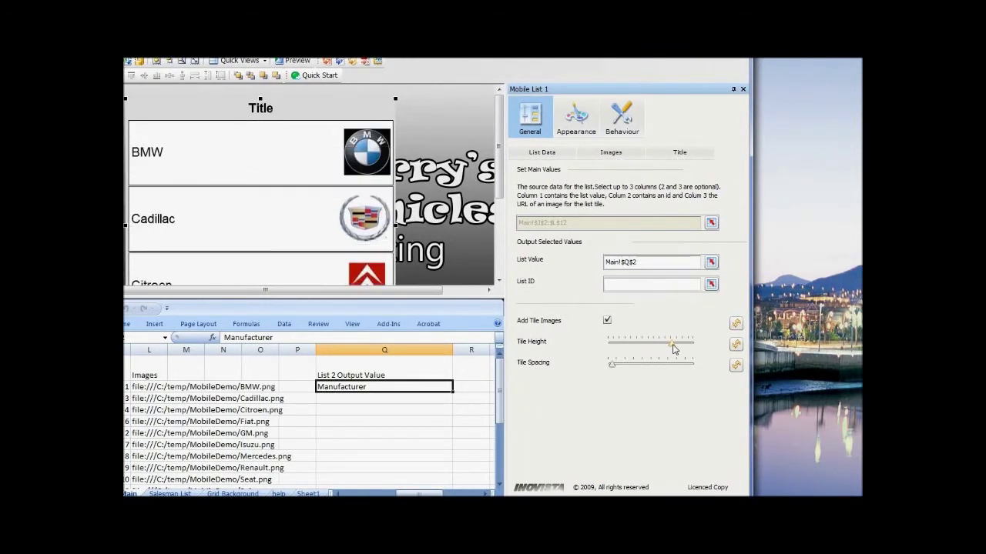
{"action": "left_click_drag", "start_coordinate": [618, 368], "coordinate": [618, 369]}
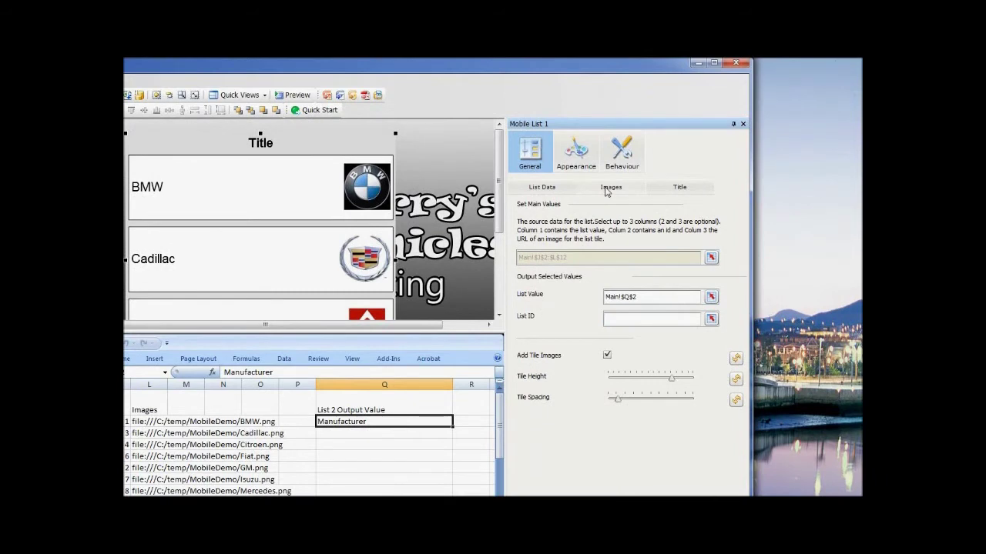
Turn on tile background images and load ListButton.png as the main tile image
{"action": "left_click", "coordinate": [606, 190]}
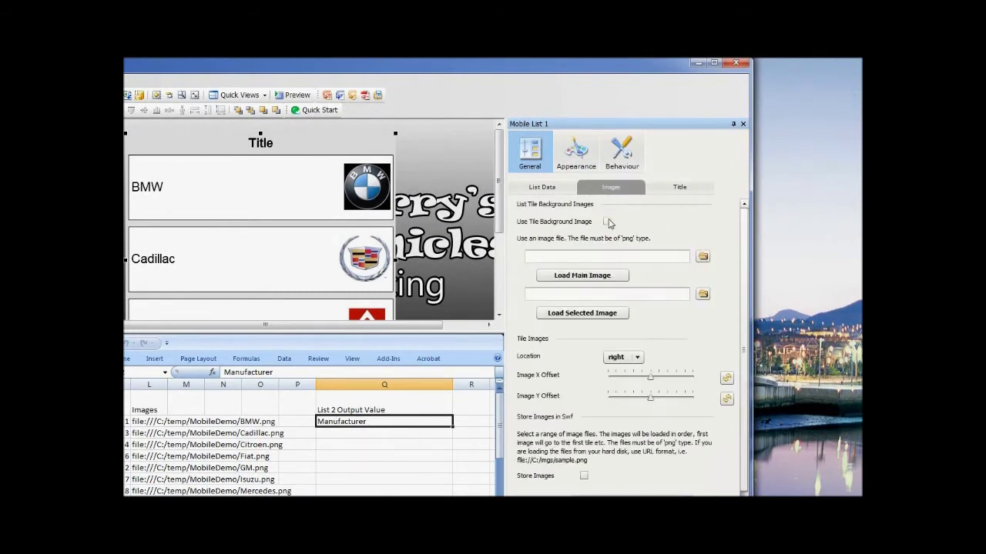
{"action": "left_click", "coordinate": [606, 222]}
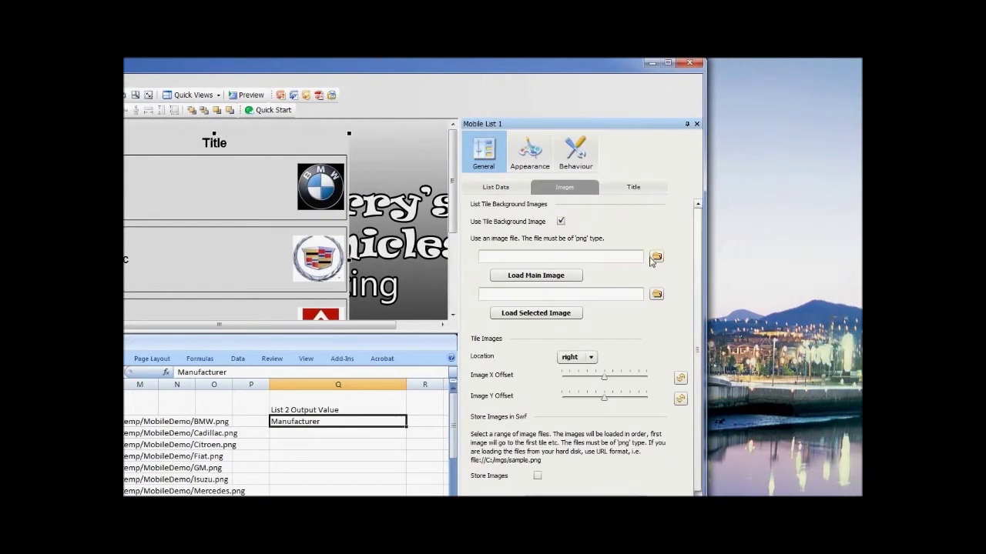
{"action": "left_click", "coordinate": [655, 257]}
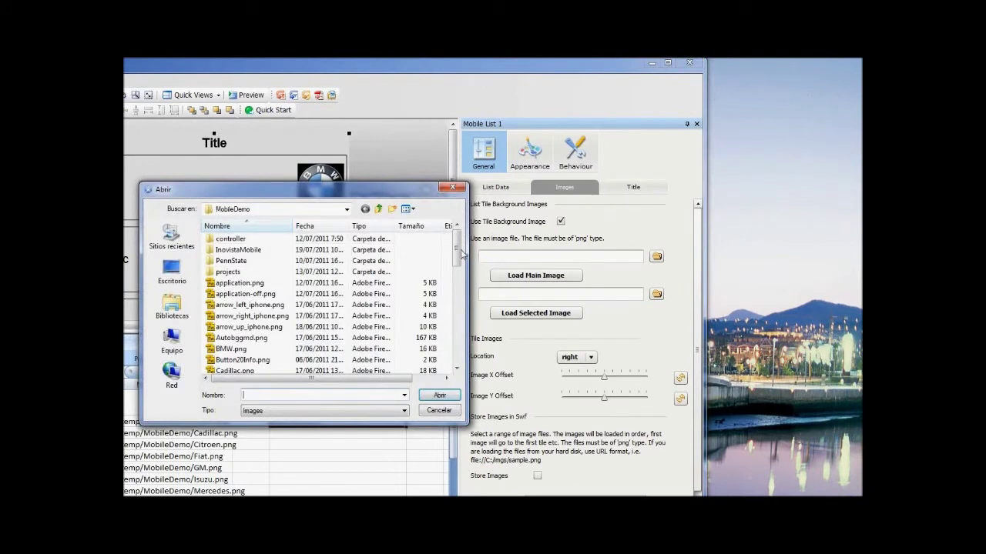
{"action": "scroll", "coordinate": [446, 285], "scroll_direction": "down", "scroll_amount": 3}
{"action": "scroll", "coordinate": [446, 285], "scroll_direction": "down", "scroll_amount": 3}
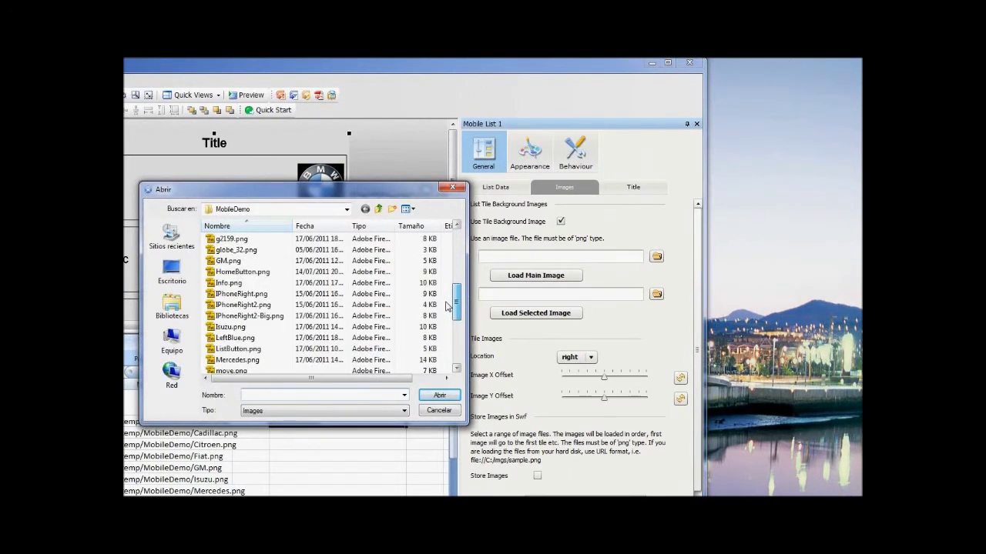
{"action": "left_click", "coordinate": [239, 350]}
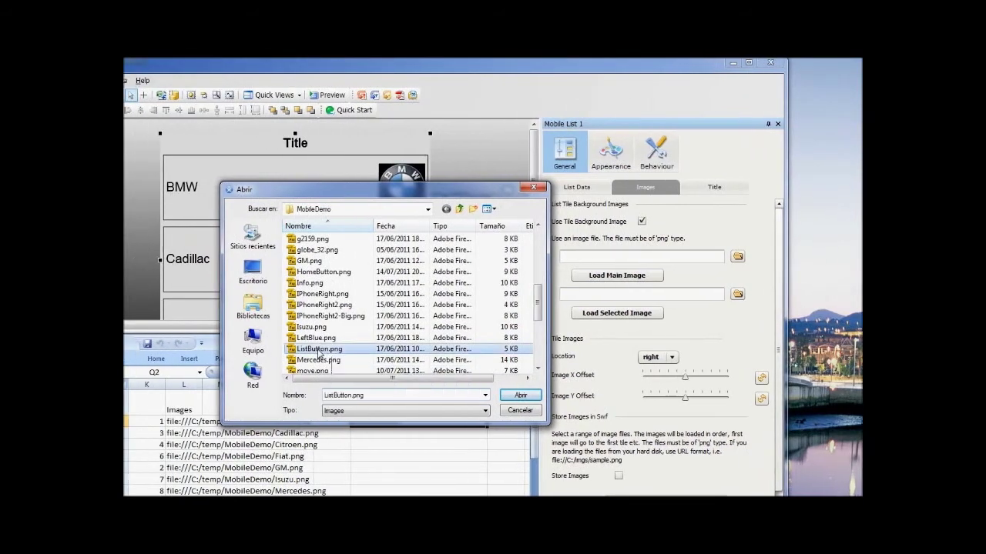
{"action": "double_click", "coordinate": [320, 350]}
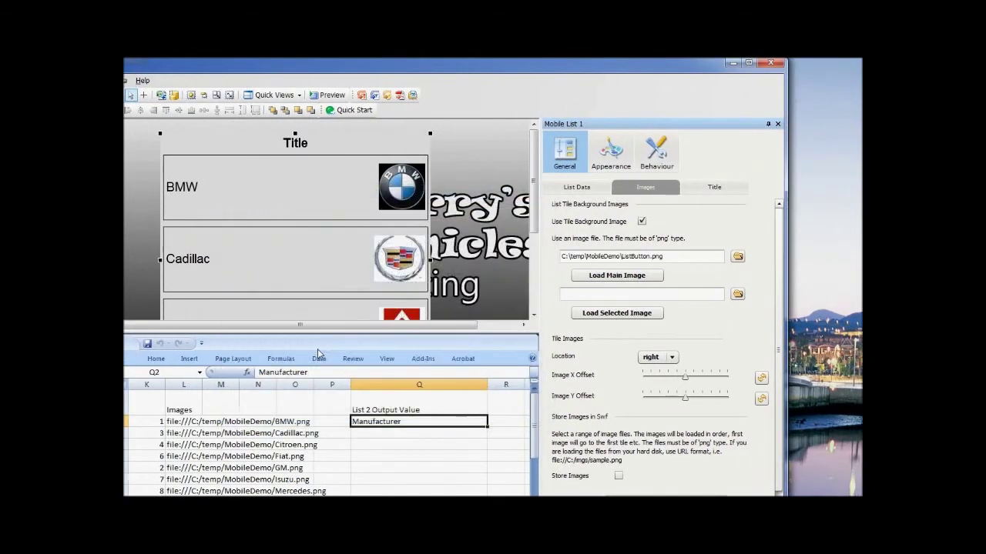
{"action": "left_click", "coordinate": [583, 278]}
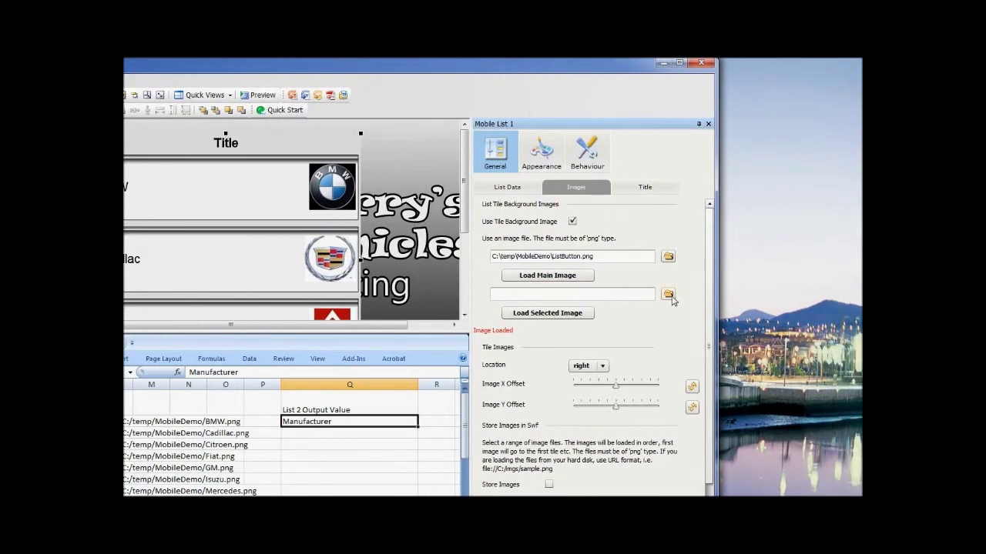
Load ListButton.png as the selected-tile background image
{"action": "left_click", "coordinate": [738, 293]}
{"action": "scroll", "coordinate": [456, 324], "scroll_direction": "down", "scroll_amount": 5}
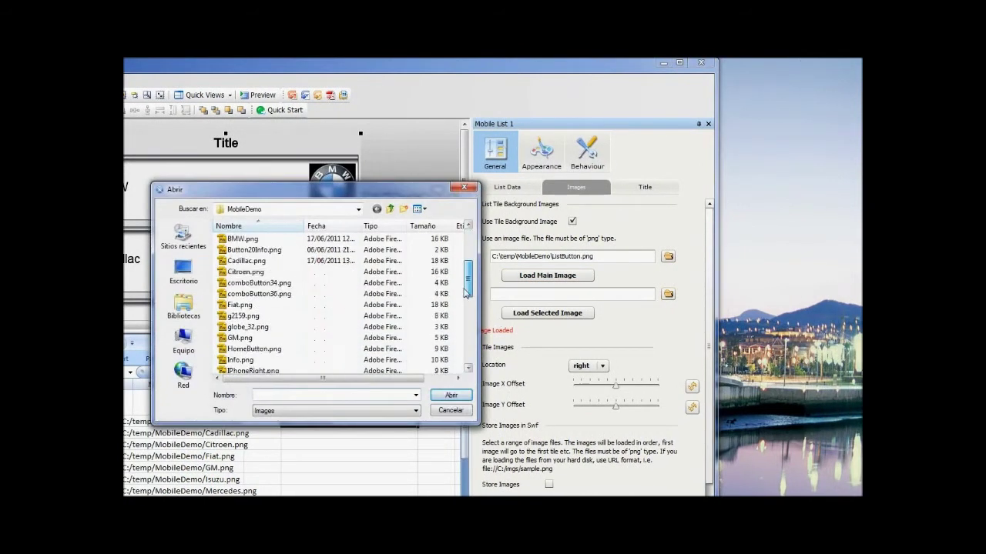
{"action": "scroll", "coordinate": [458, 311], "scroll_direction": "down", "scroll_amount": 1}
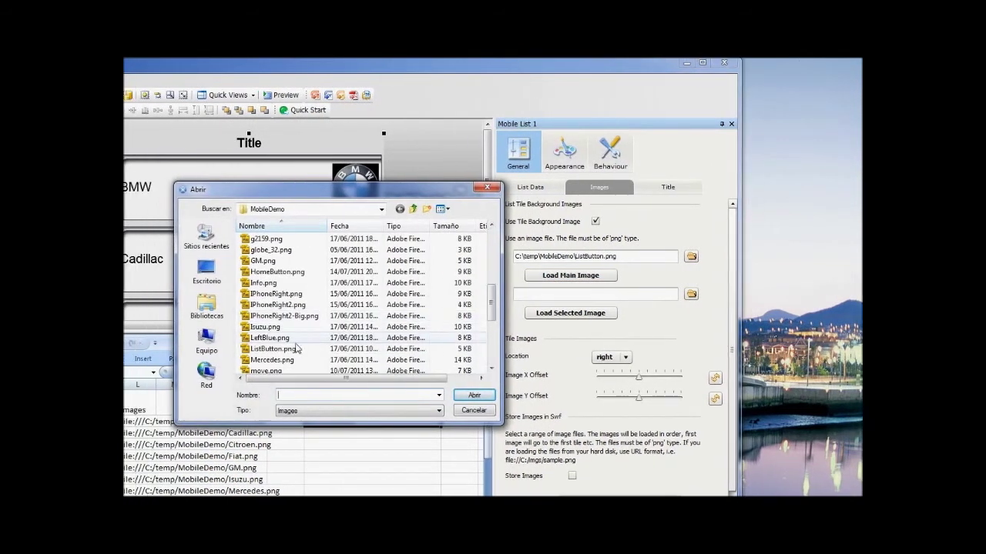
{"action": "left_click", "coordinate": [252, 352]}
{"action": "double_click", "coordinate": [309, 352]}
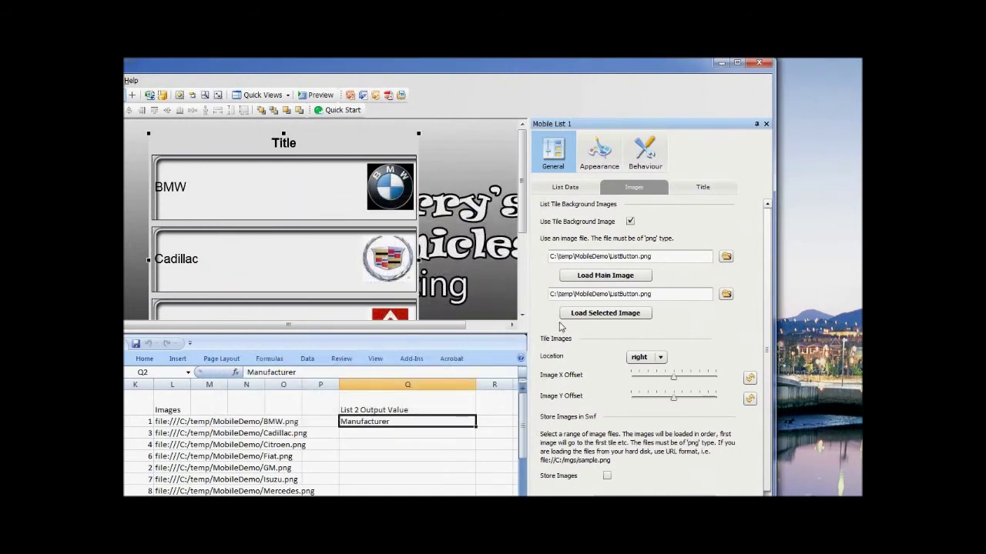
{"action": "left_click", "coordinate": [569, 314]}
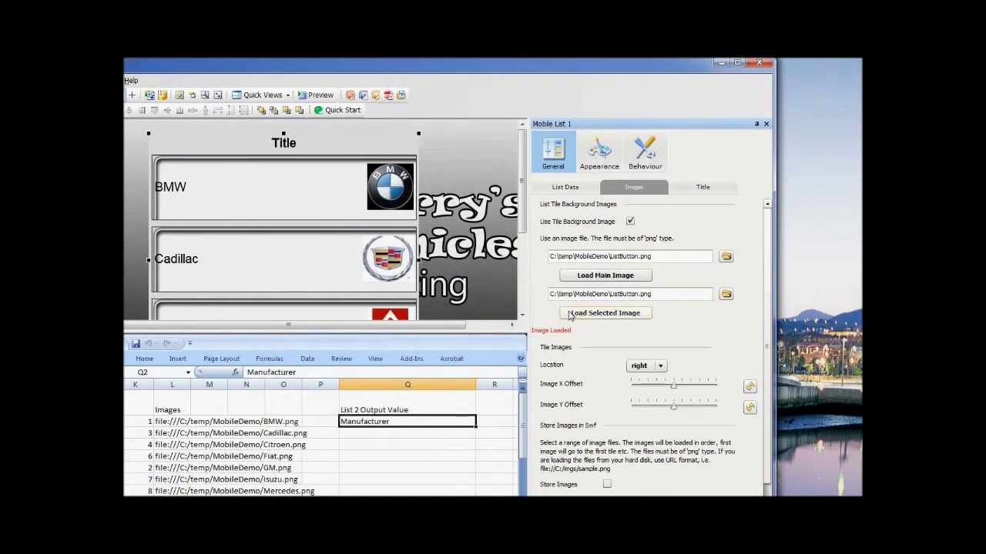
Keep logos on the right with a nudged X offset, and widen the list slightly
{"action": "left_click", "coordinate": [654, 367]}
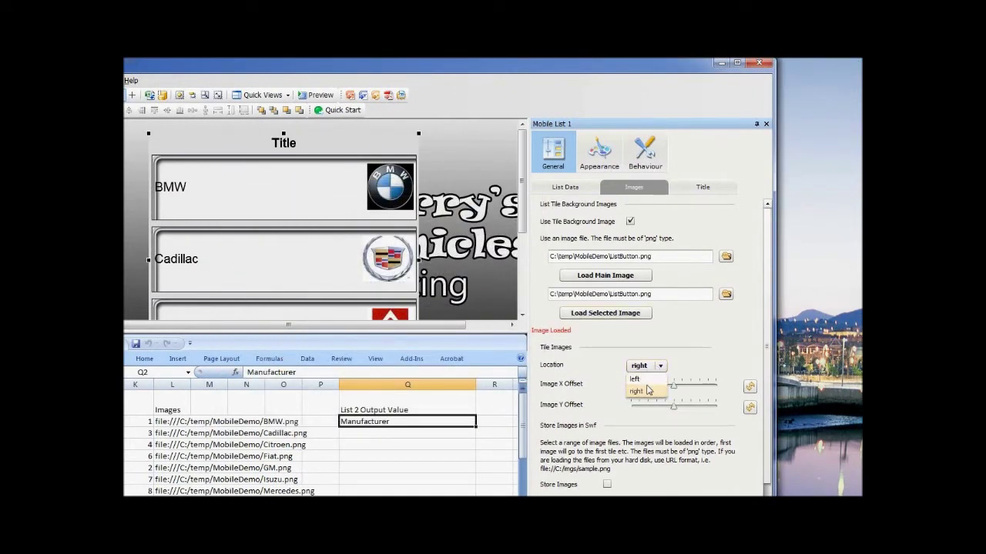
{"action": "left_click", "coordinate": [639, 391]}
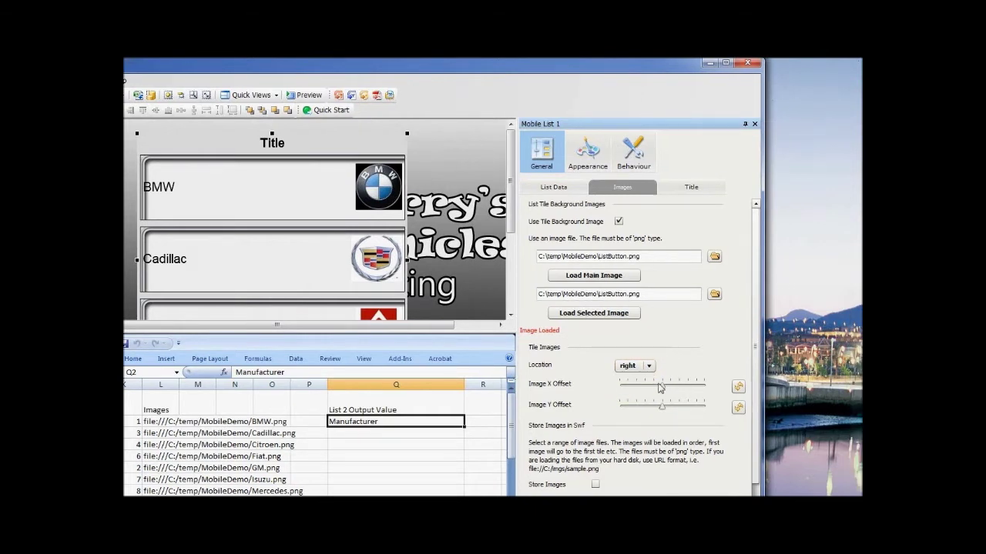
{"action": "left_click_drag", "start_coordinate": [664, 371], "coordinate": [659, 371]}
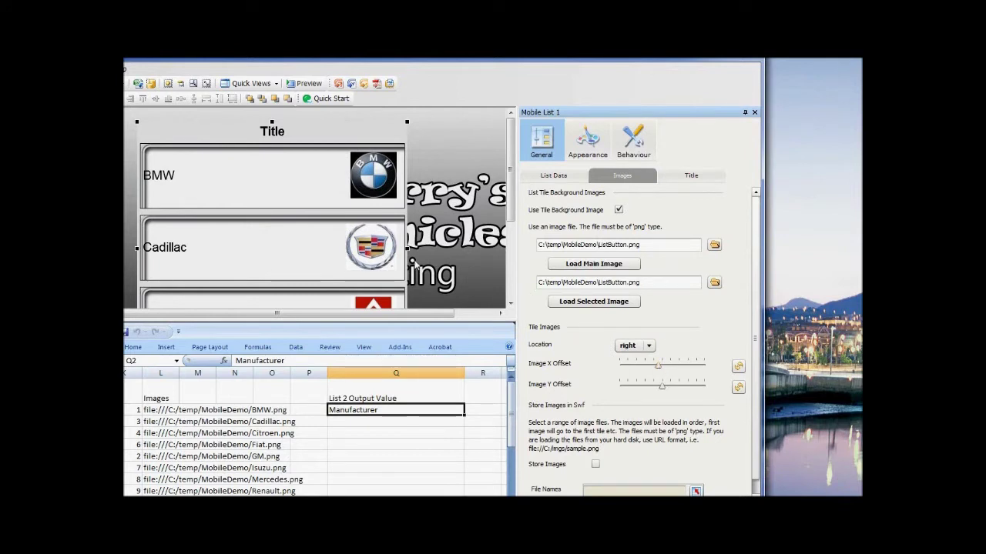
{"action": "left_click_drag", "start_coordinate": [408, 249], "coordinate": [434, 252]}
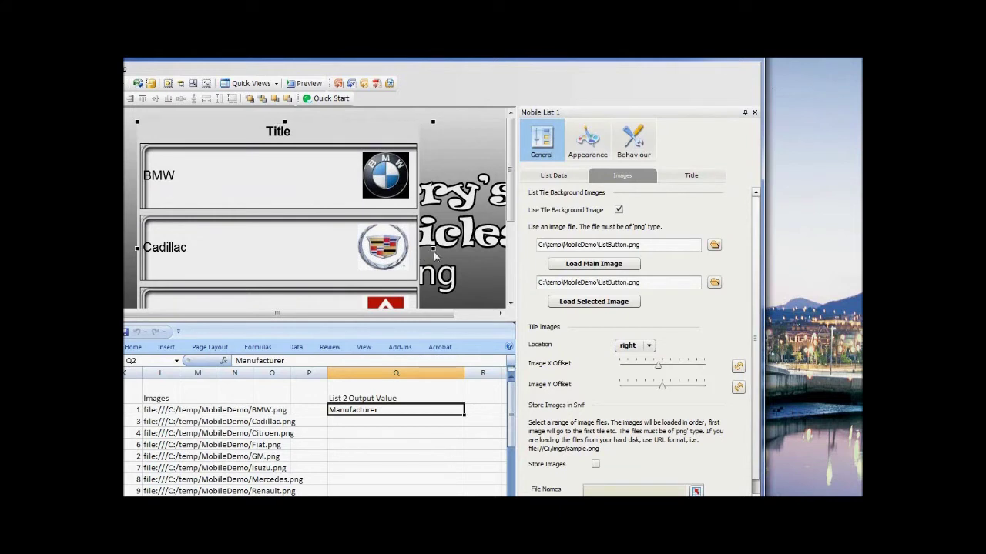
{"action": "left_click_drag", "start_coordinate": [434, 251], "coordinate": [440, 254]}
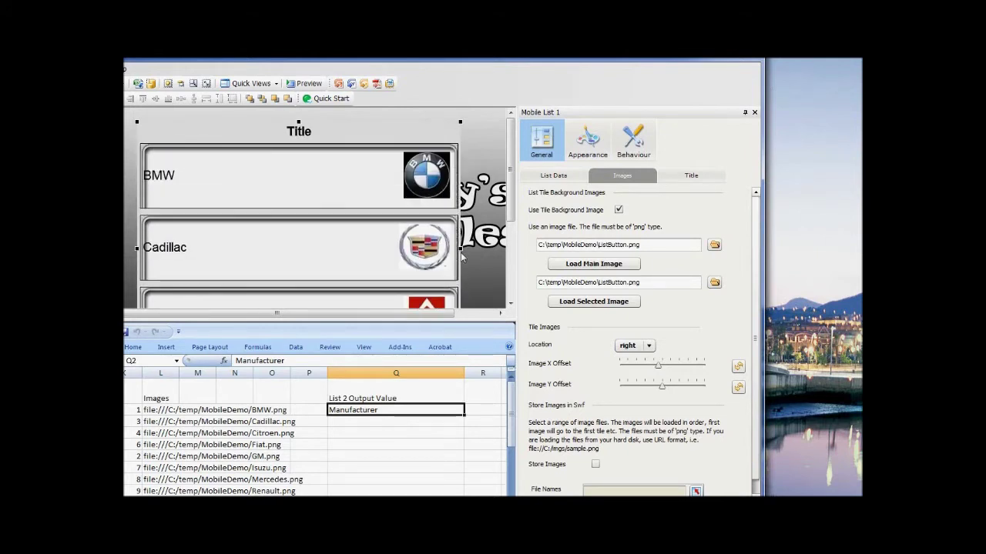
{"action": "left_click_drag", "start_coordinate": [460, 252], "coordinate": [466, 249]}
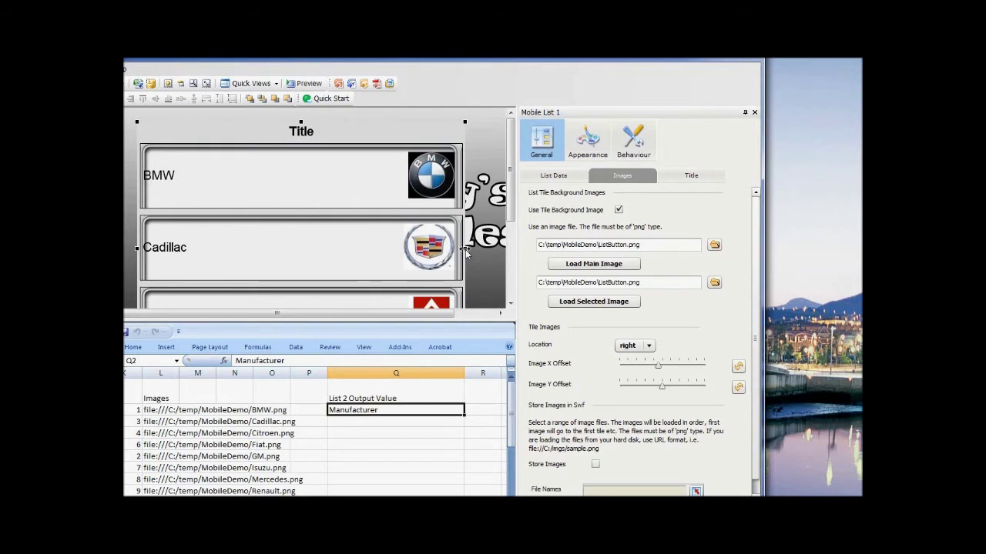
Increase tile height to about 131 and make the list slightly narrower
{"action": "left_click", "coordinate": [559, 177]}
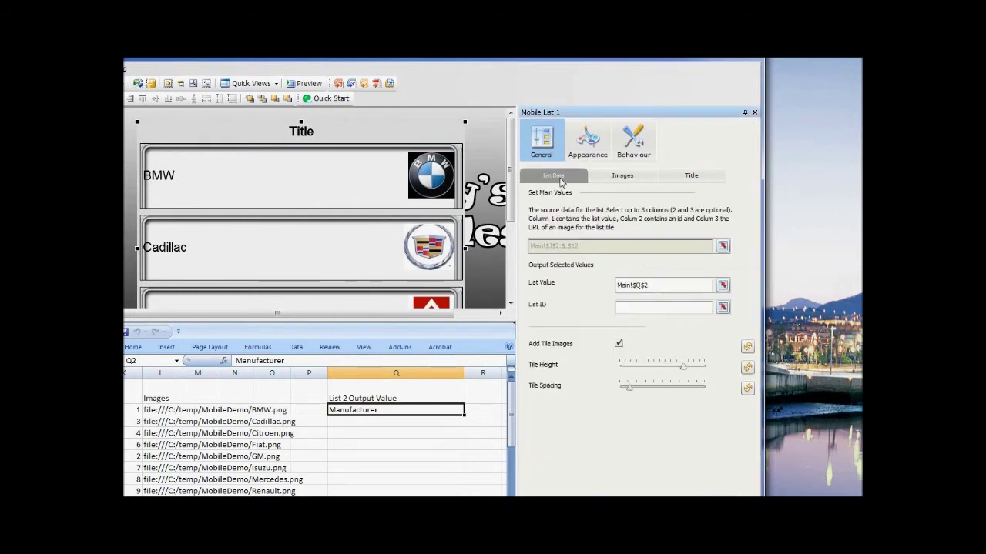
{"action": "mouse_move", "coordinate": [672, 370]}
{"action": "left_click_drag", "start_coordinate": [673, 371], "coordinate": [684, 370]}
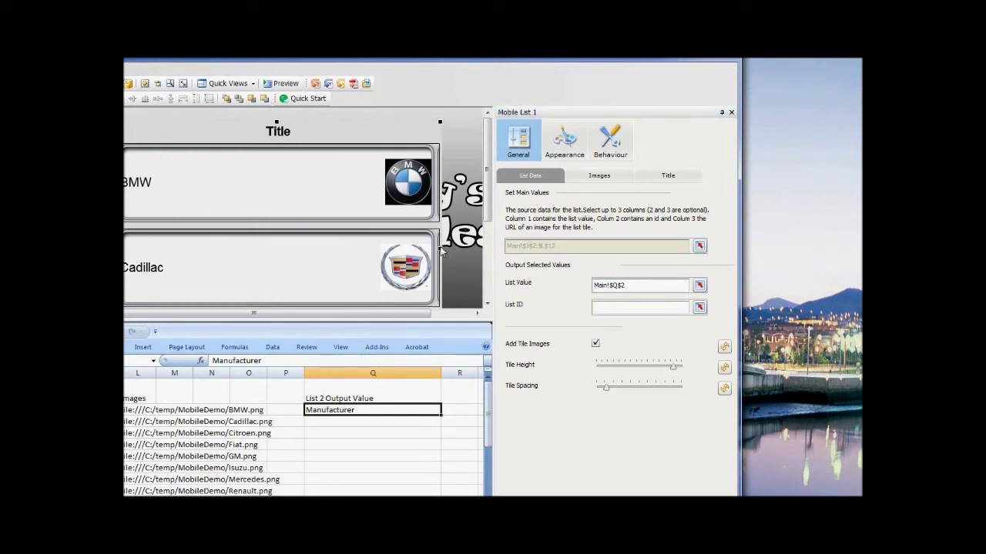
{"action": "left_click_drag", "start_coordinate": [440, 250], "coordinate": [438, 249]}
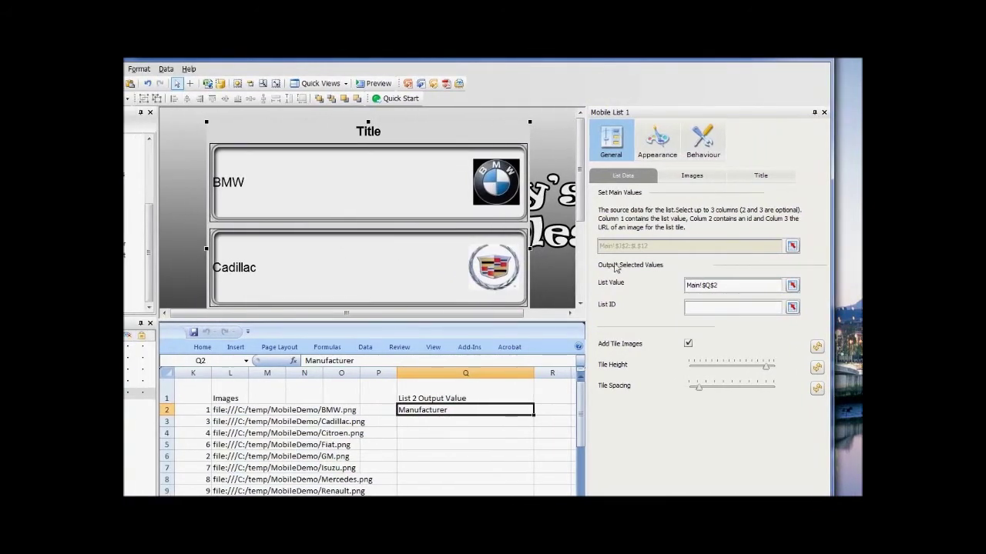
Change the list's title text from 'Title' to 'Manufacturer'
{"action": "left_click", "coordinate": [760, 176]}
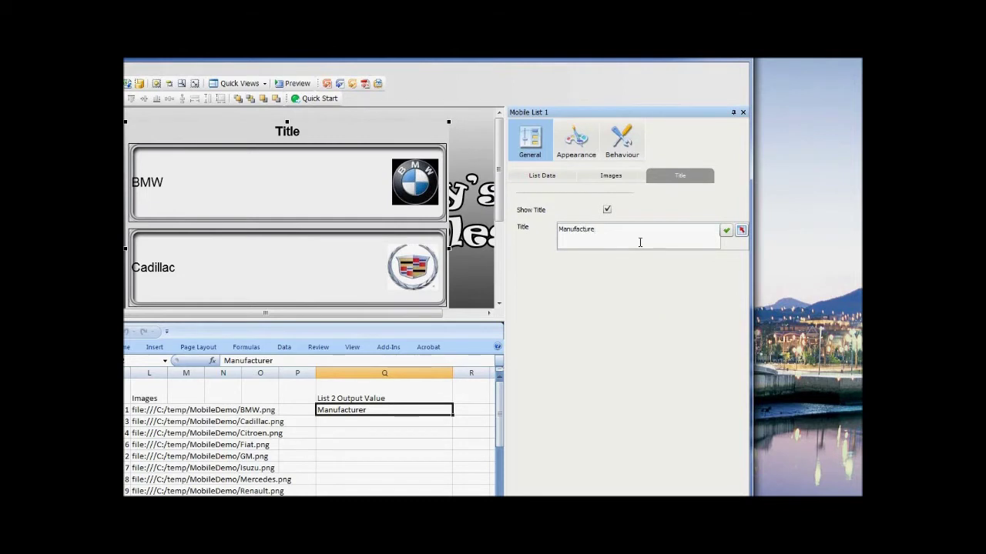
{"action": "type", "text": "r"}
{"action": "key", "text": "Return"}
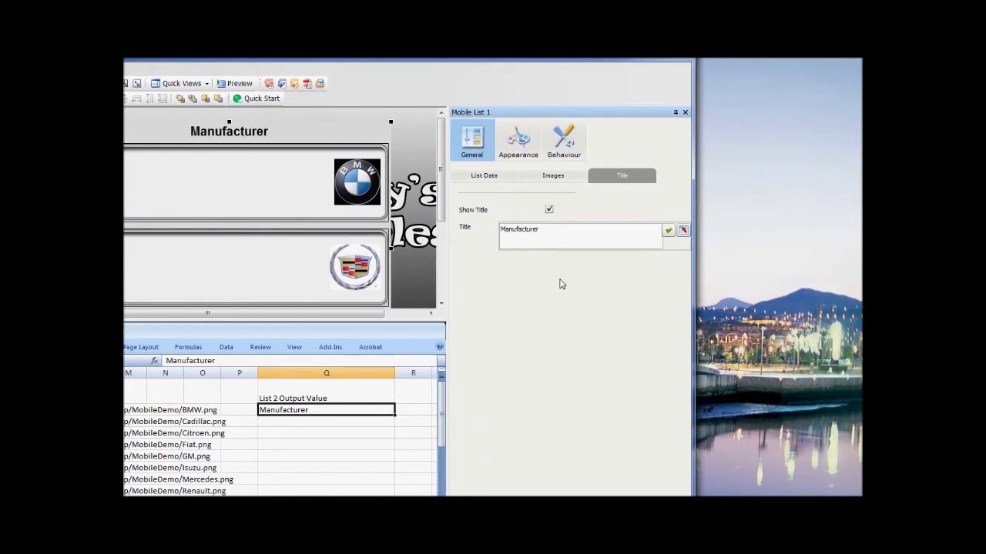
{"action": "left_click", "coordinate": [518, 150]}
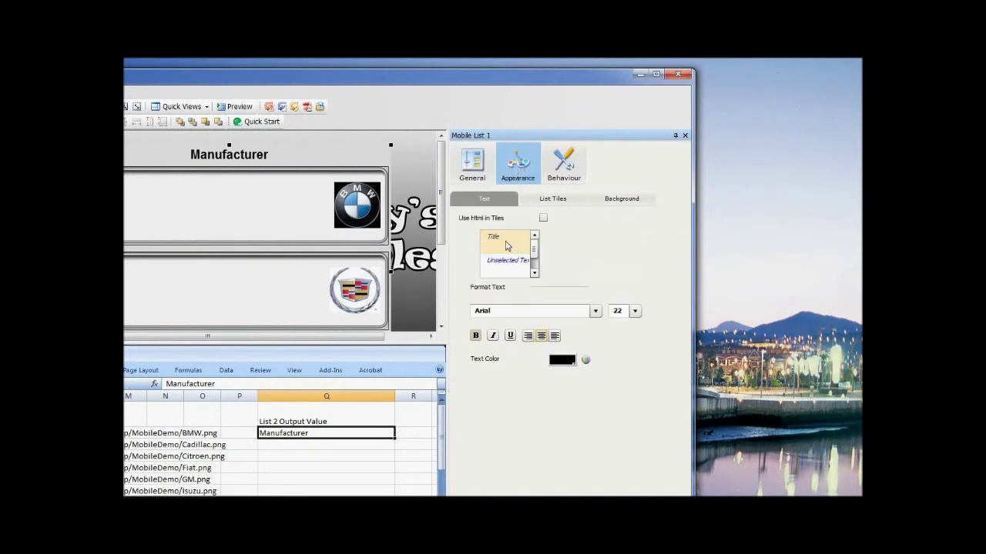
Set the Manufacturer heading font size to 48
{"action": "left_click", "coordinate": [636, 312]}
{"action": "scroll", "coordinate": [627, 359], "scroll_direction": "down", "scroll_amount": 3}
{"action": "left_click", "coordinate": [623, 360]}
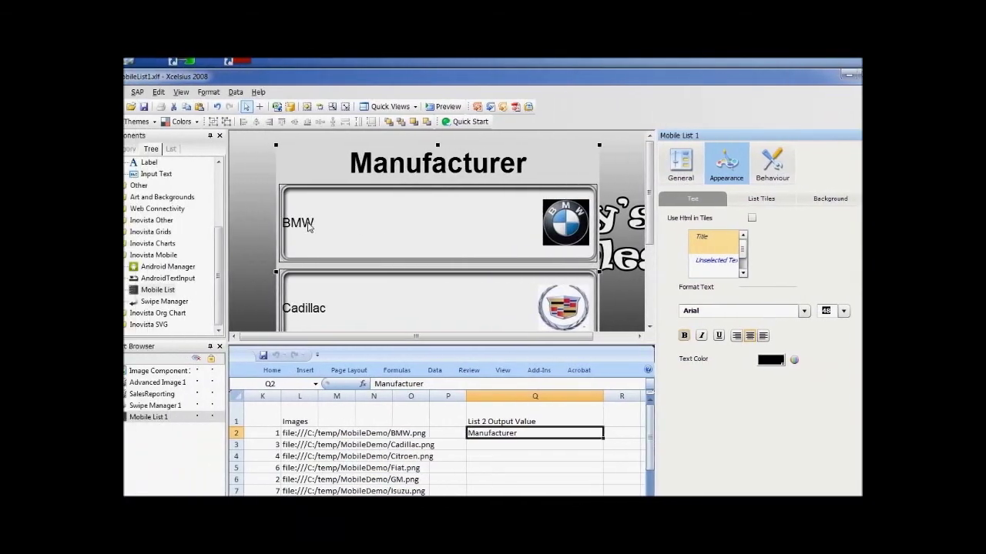
Set the unselected tile label text to size 48 and centre it
{"action": "left_click", "coordinate": [715, 260]}
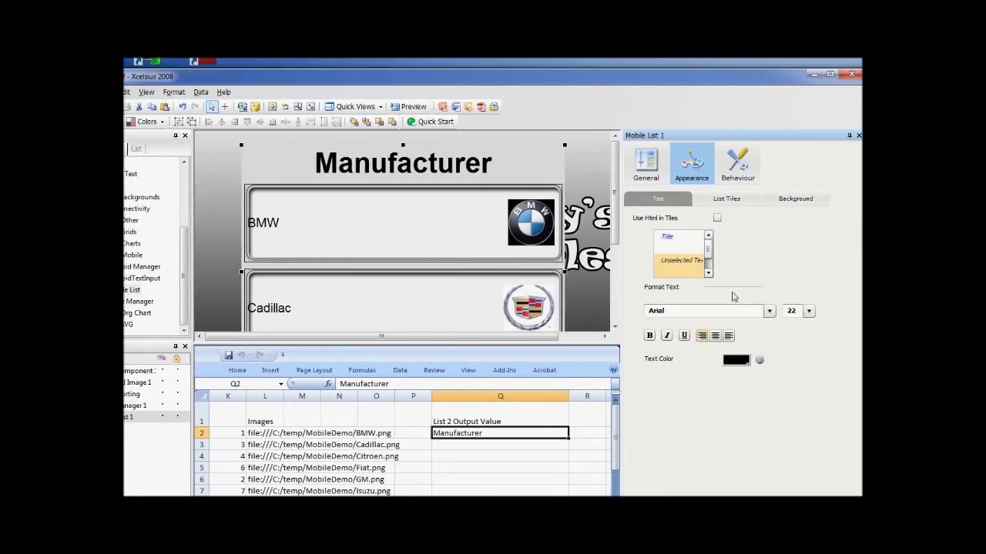
{"action": "left_click", "coordinate": [738, 311]}
{"action": "left_click", "coordinate": [741, 375]}
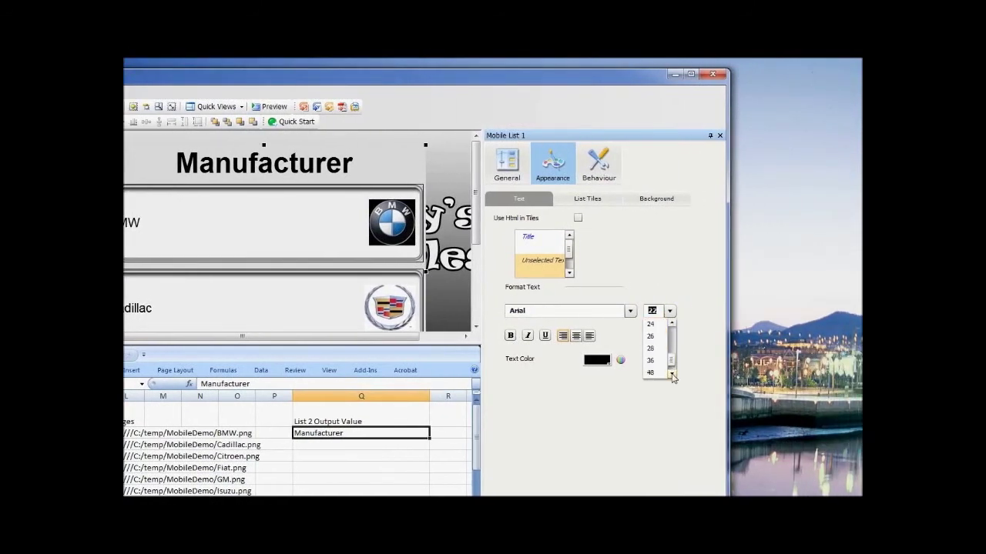
{"action": "left_click", "coordinate": [653, 374]}
{"action": "left_click", "coordinate": [576, 337]}
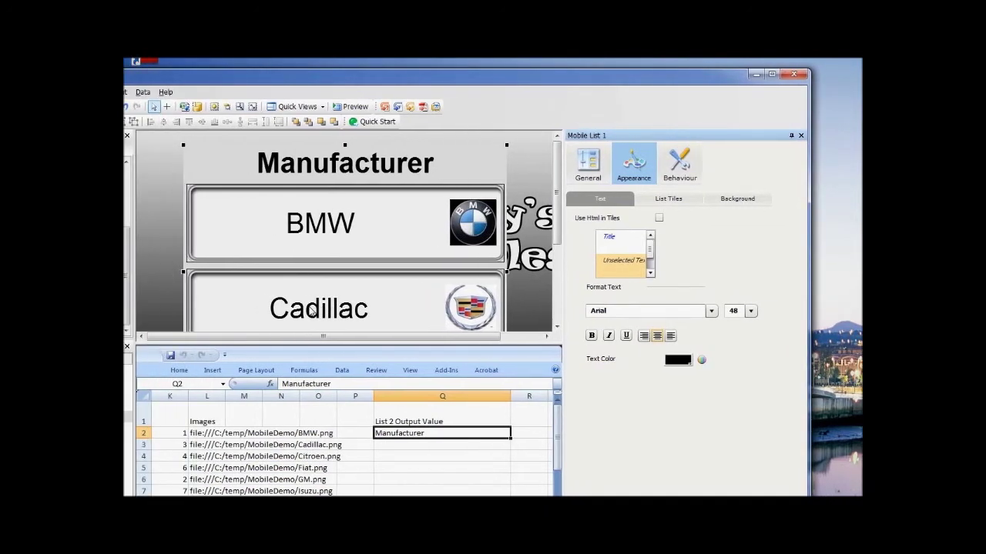
{"action": "left_click", "coordinate": [655, 201]}
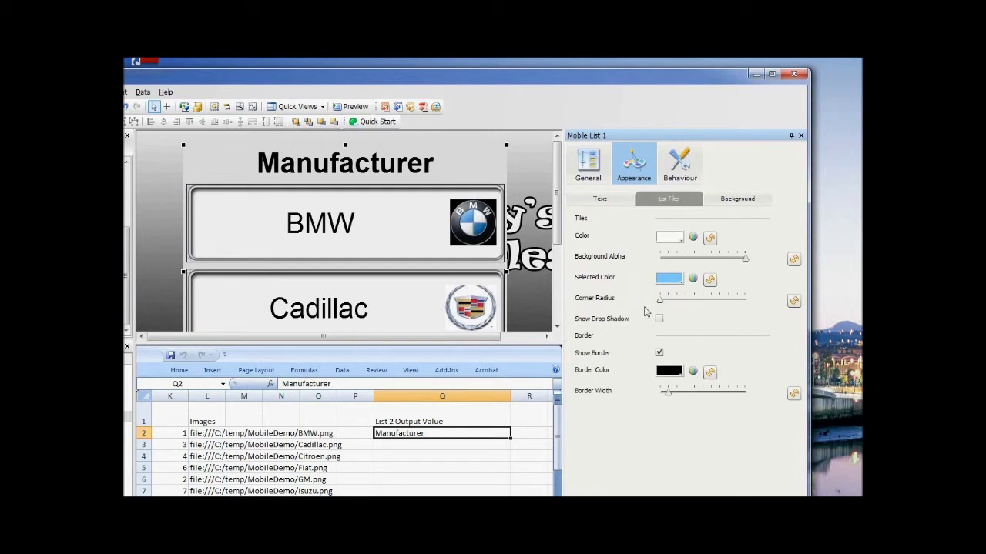
Give the list a white background, a border and slightly rounded corners
{"action": "left_click", "coordinate": [674, 205]}
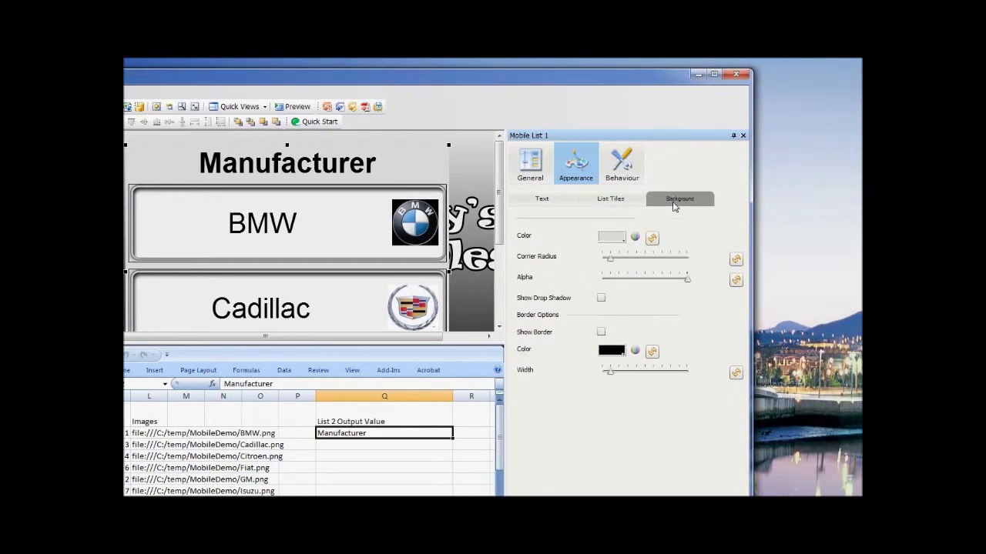
{"action": "left_click", "coordinate": [616, 240]}
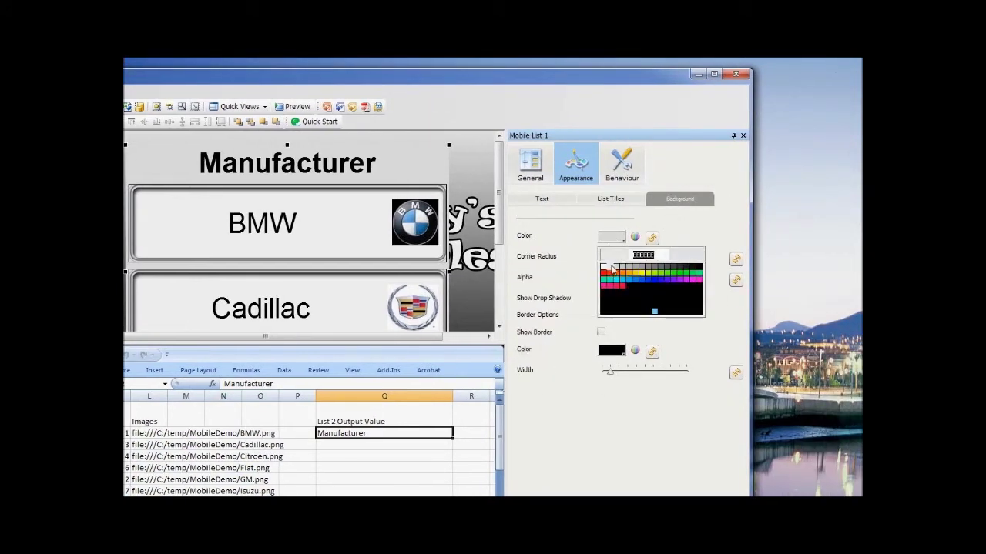
{"action": "left_click", "coordinate": [604, 267]}
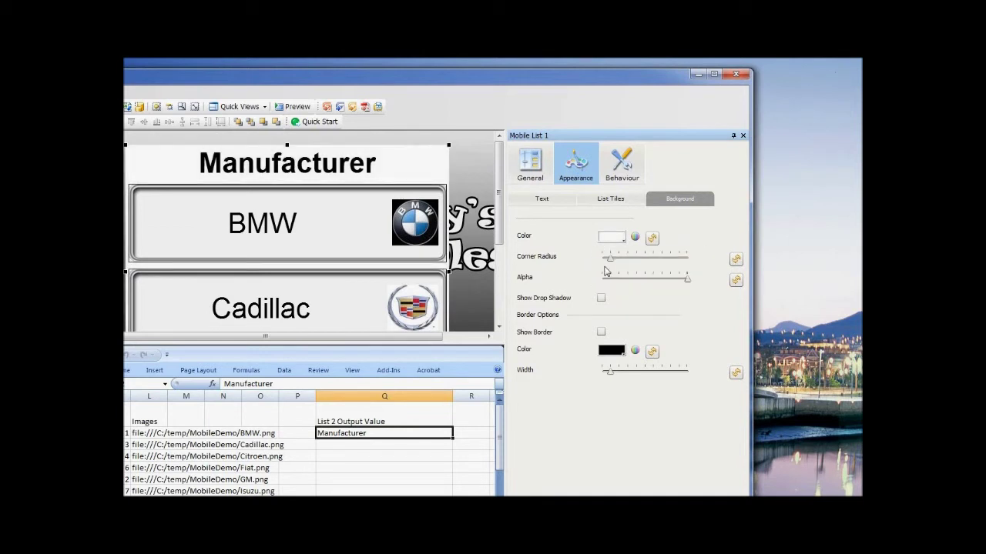
{"action": "left_click", "coordinate": [600, 332]}
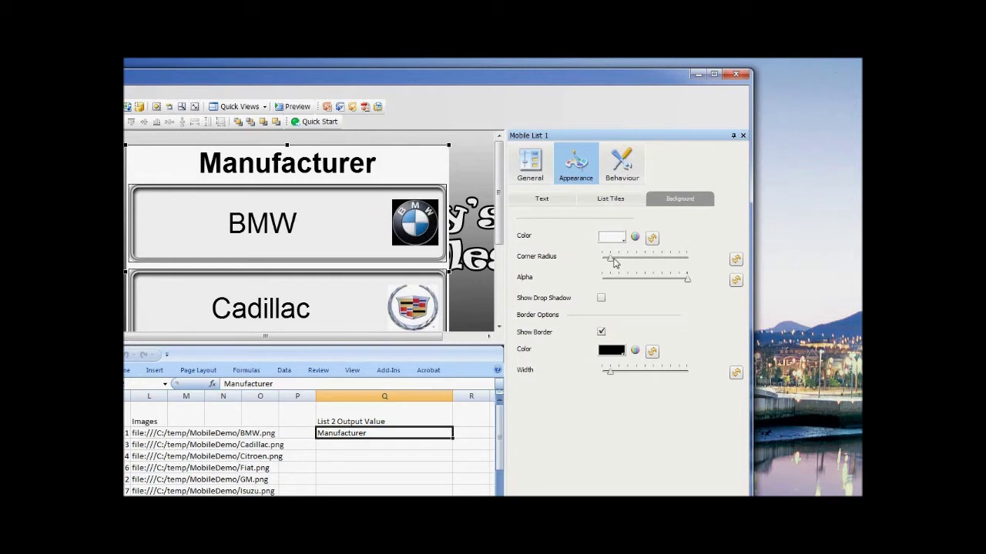
{"action": "left_click_drag", "start_coordinate": [618, 264], "coordinate": [624, 265]}
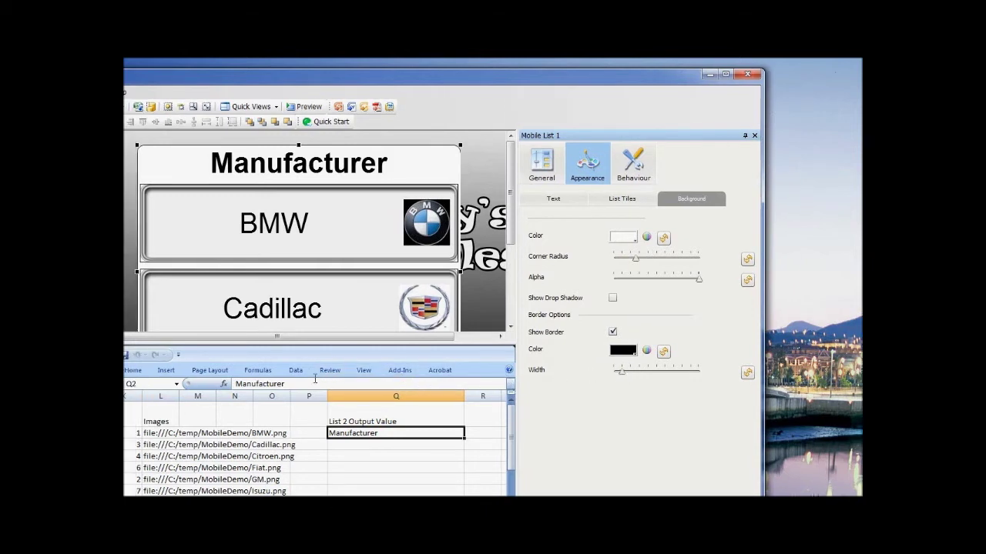
{"action": "left_click", "coordinate": [543, 176]}
{"action": "left_click", "coordinate": [624, 215]}
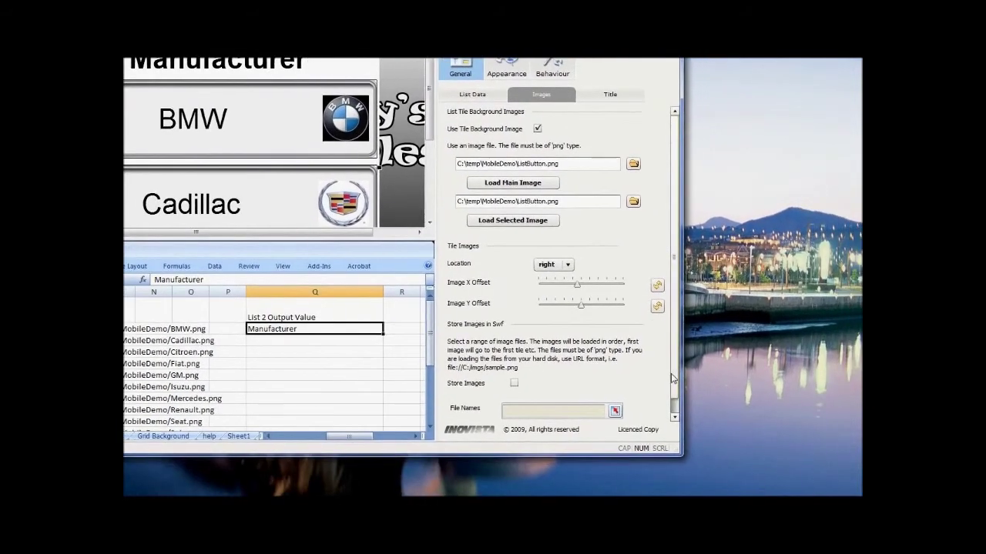
{"action": "scroll", "coordinate": [672, 377], "scroll_direction": "down", "scroll_amount": 1}
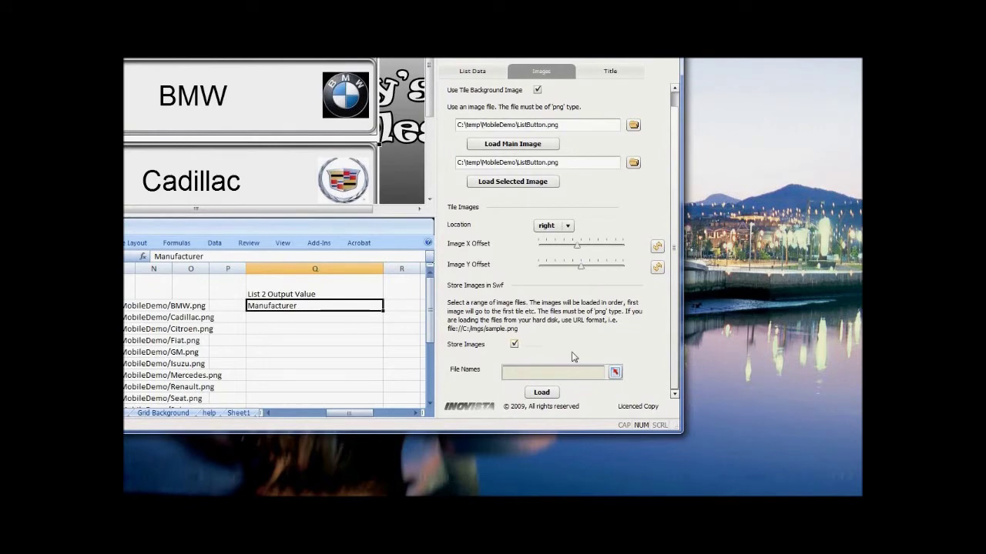
Set the tile image file names to Main!L2:L12 and load the logos into the list
{"action": "left_click", "coordinate": [616, 373]}
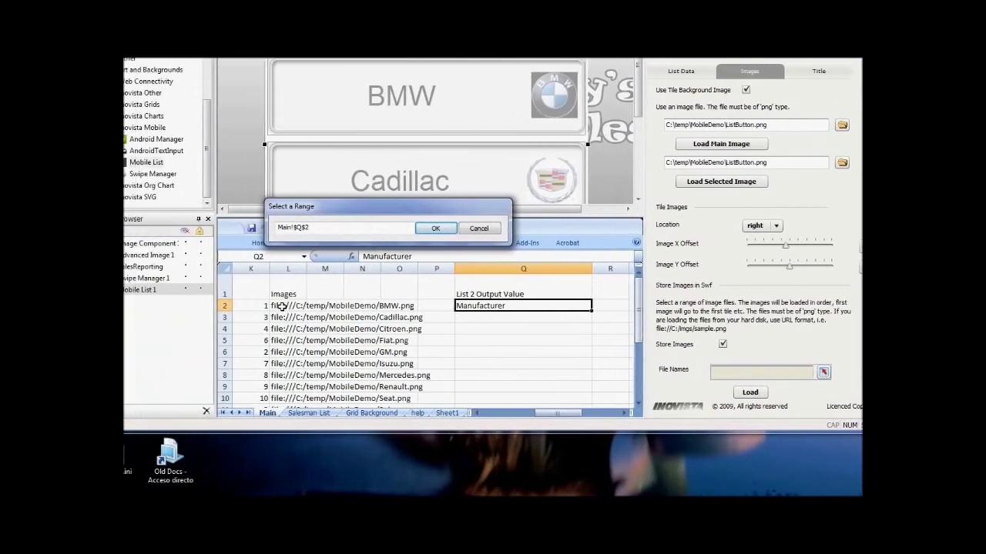
{"action": "left_click_drag", "start_coordinate": [282, 307], "coordinate": [323, 362]}
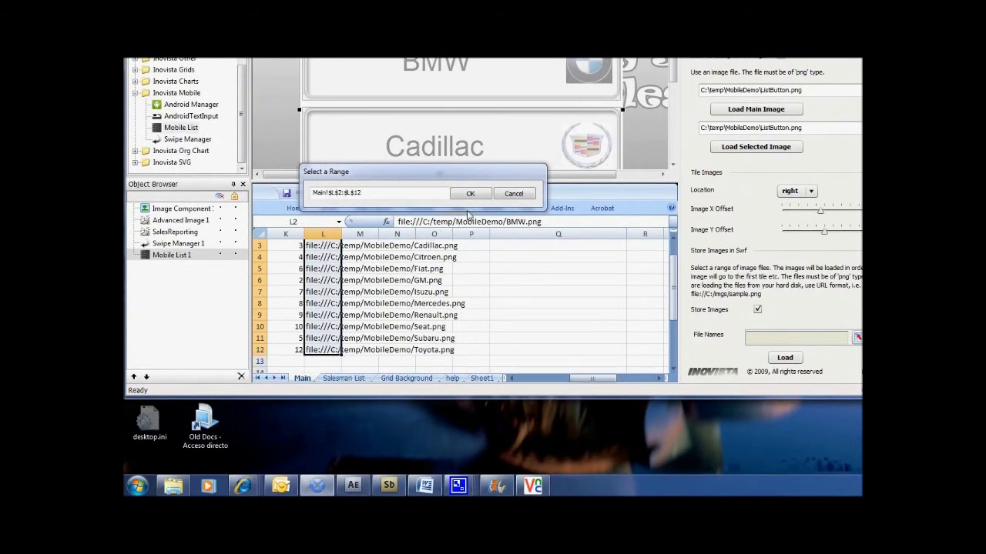
{"action": "left_click", "coordinate": [470, 194]}
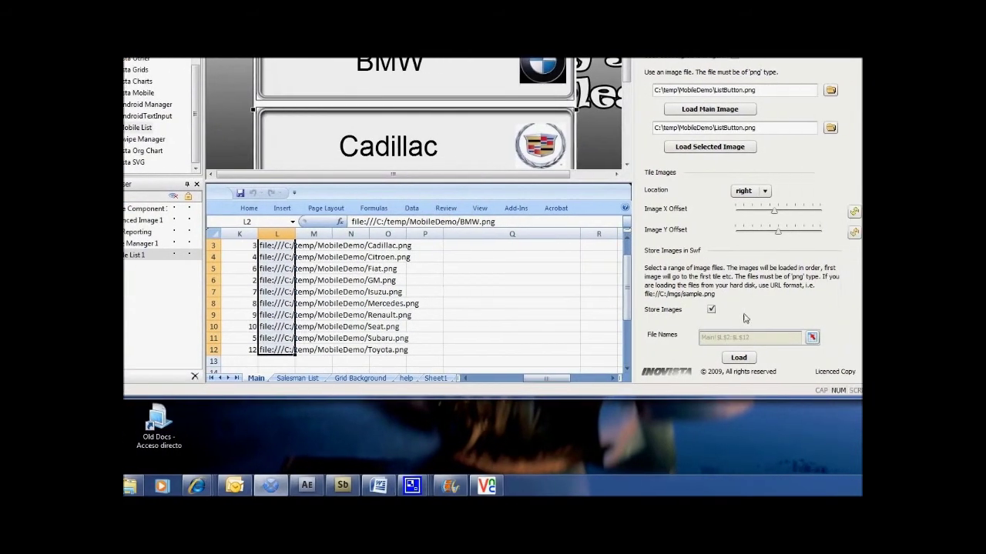
{"action": "left_click", "coordinate": [670, 359]}
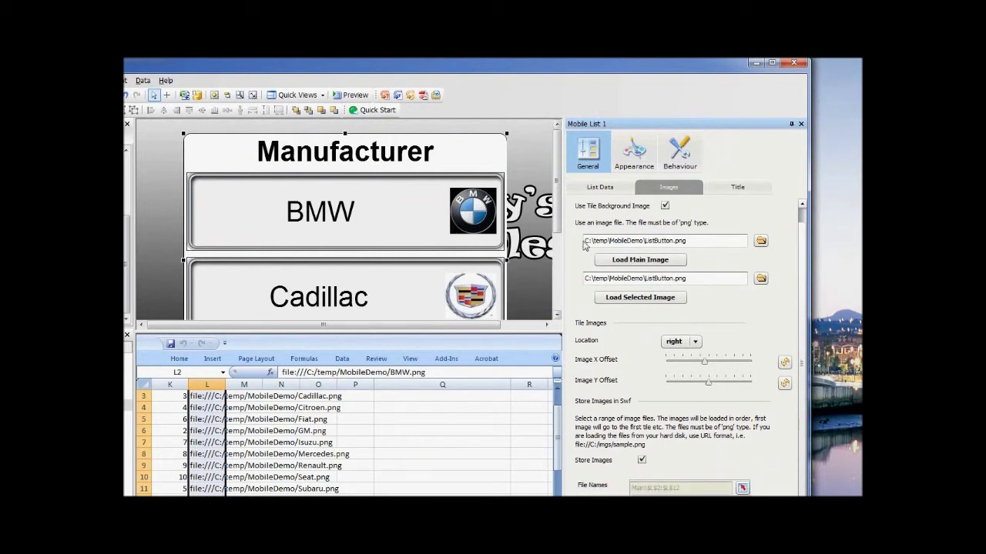
{"action": "left_click", "coordinate": [669, 166]}
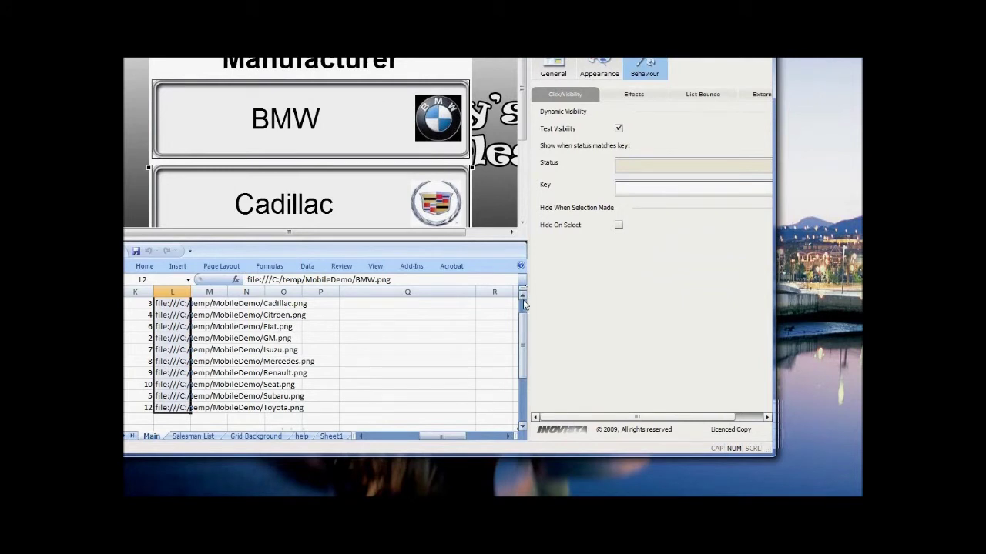
Bind the list's visibility Status to Main!$S$2 and its Key to Main!$T$3
{"action": "left_click_drag", "start_coordinate": [477, 292], "coordinate": [415, 292]}
{"action": "left_click", "coordinate": [750, 165]}
{"action": "scroll", "coordinate": [332, 363], "scroll_direction": "right", "scroll_amount": 8}
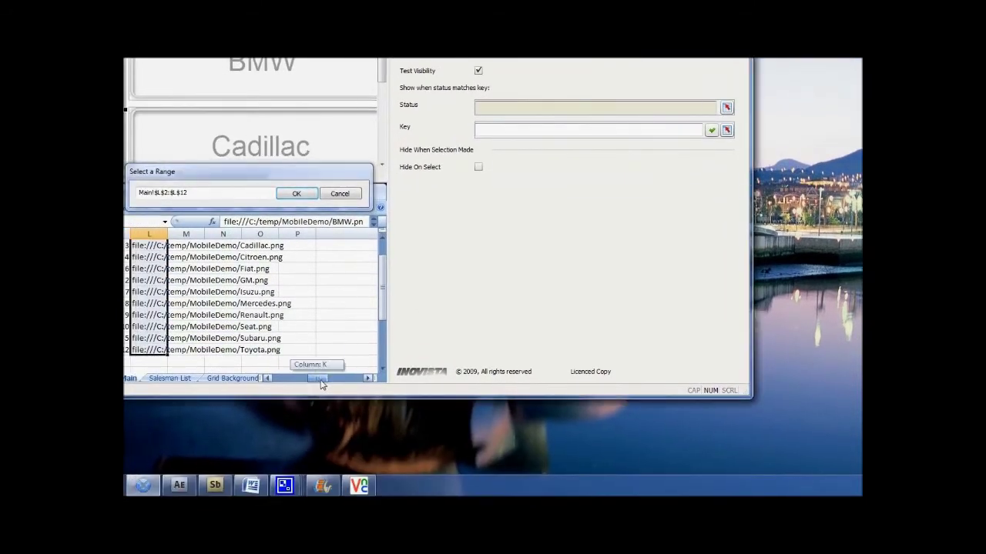
{"action": "scroll", "coordinate": [367, 316], "scroll_direction": "up", "scroll_amount": 3}
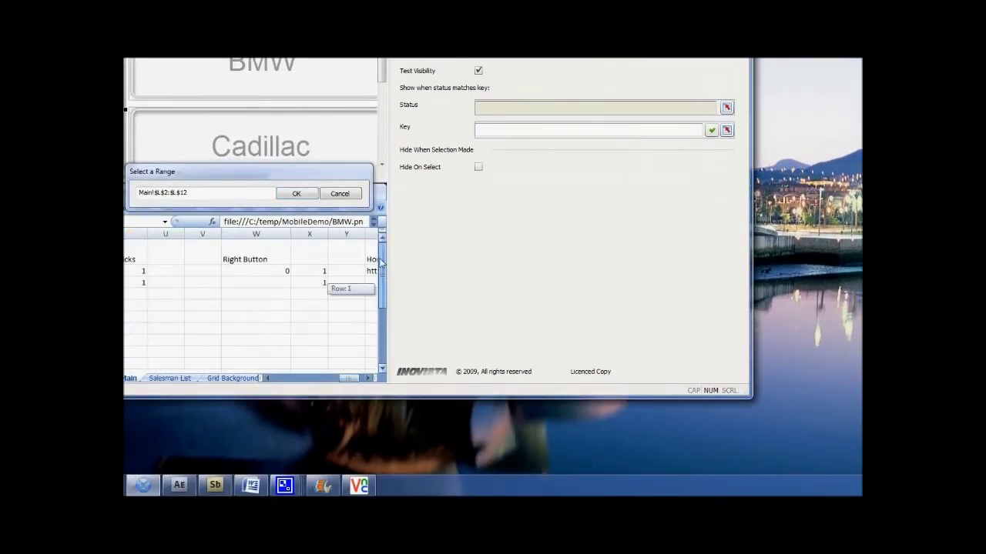
{"action": "left_click_drag", "start_coordinate": [347, 378], "coordinate": [334, 380]}
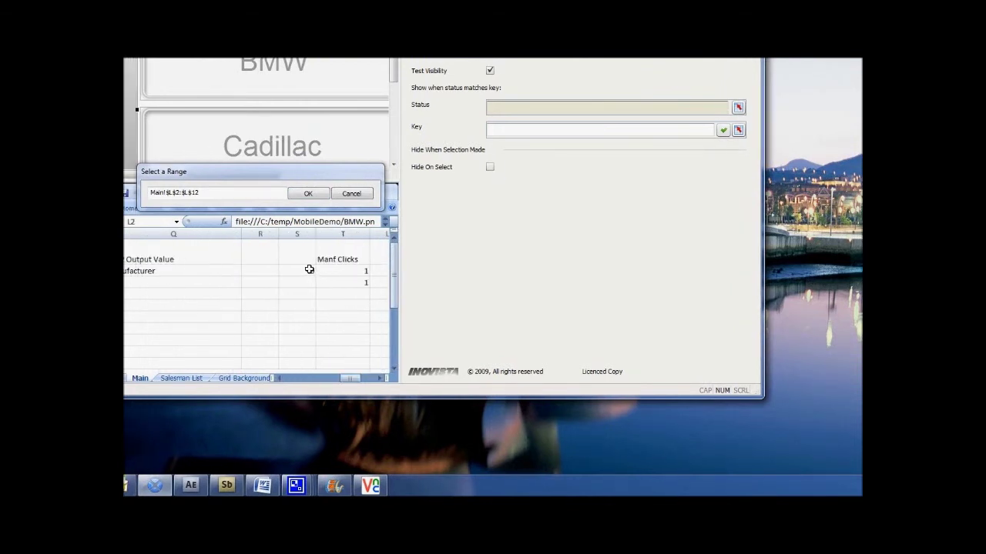
{"action": "left_click", "coordinate": [308, 270]}
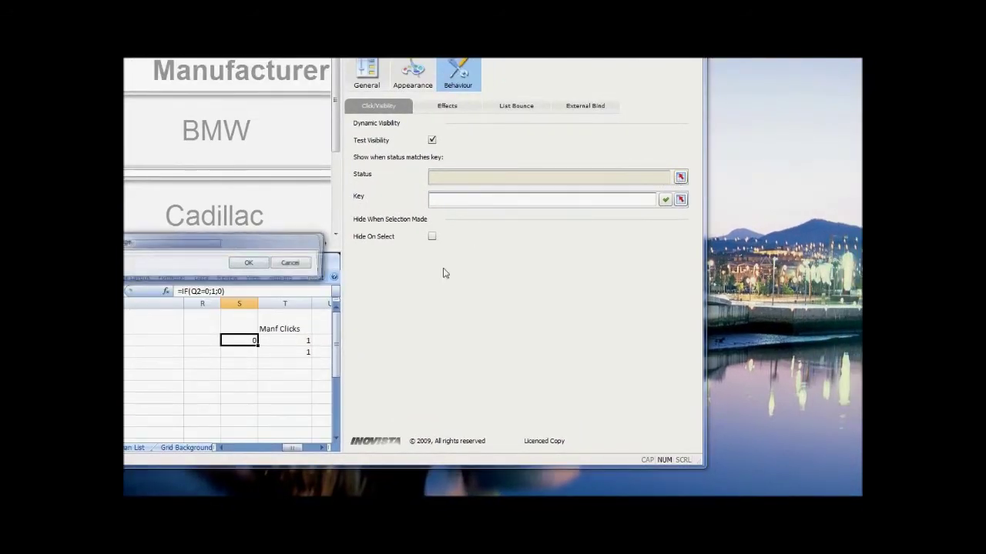
{"action": "left_click", "coordinate": [248, 263]}
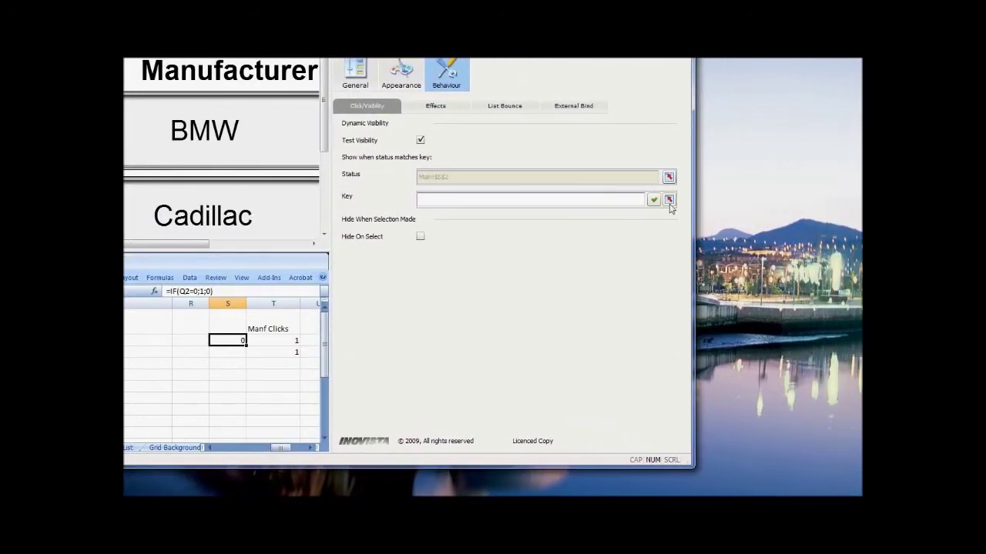
{"action": "left_click", "coordinate": [669, 201]}
{"action": "left_click", "coordinate": [285, 351]}
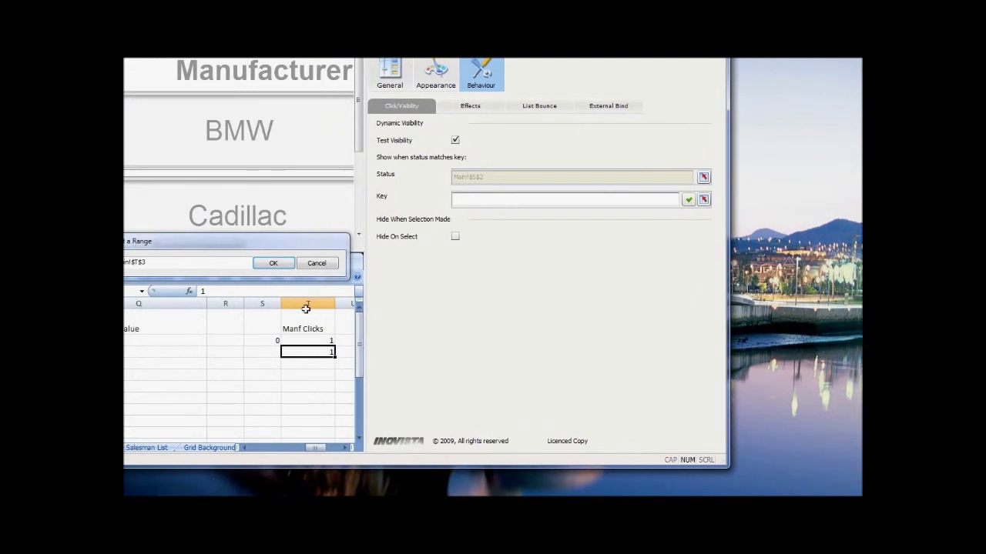
{"action": "left_click", "coordinate": [272, 263]}
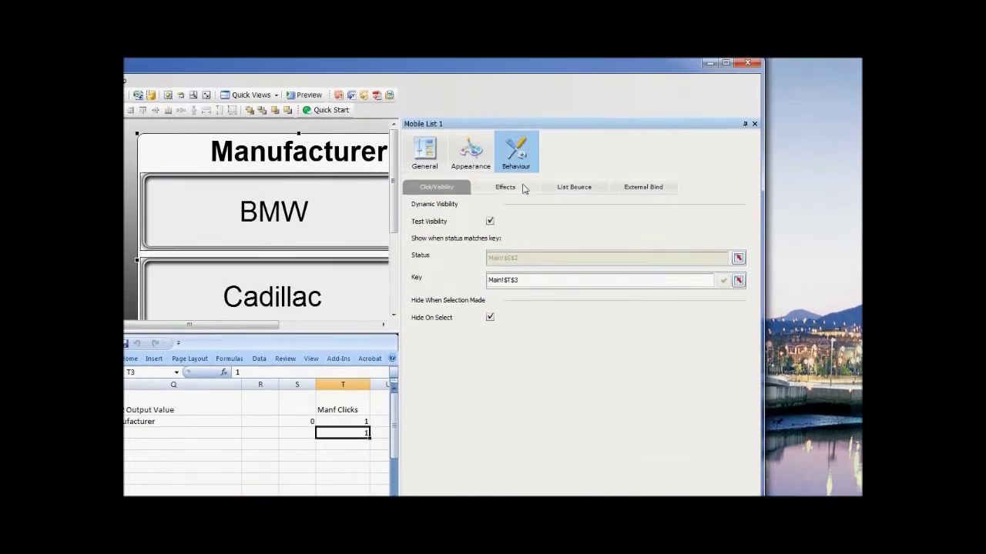
Turn on Use List Bounce for the Mobile List
{"action": "left_click", "coordinate": [523, 188]}
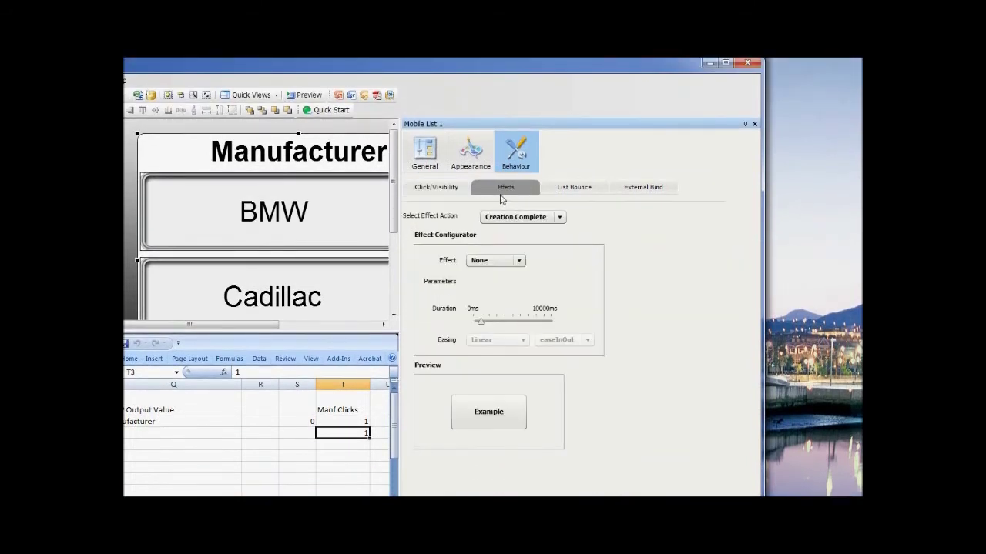
{"action": "left_click", "coordinate": [574, 189]}
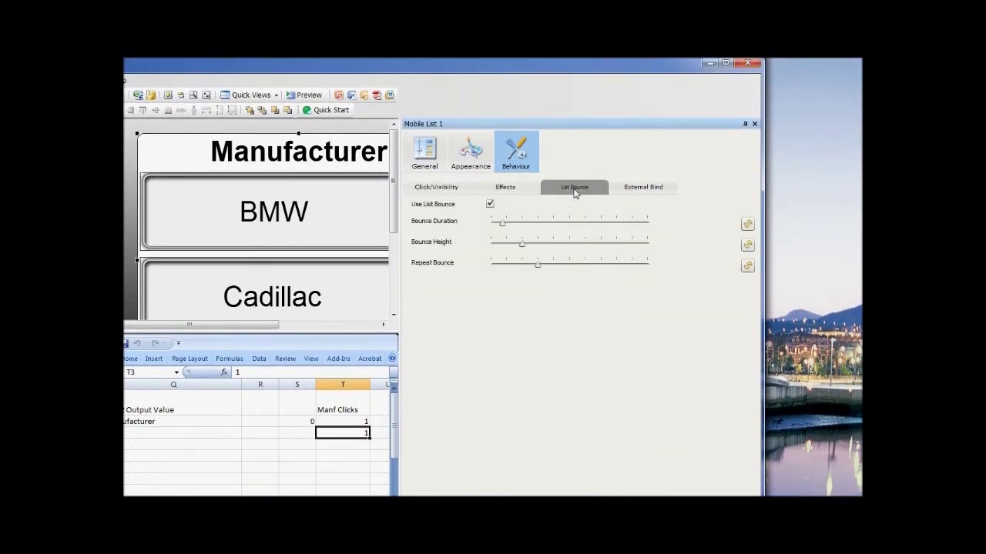
{"action": "left_click", "coordinate": [490, 205]}
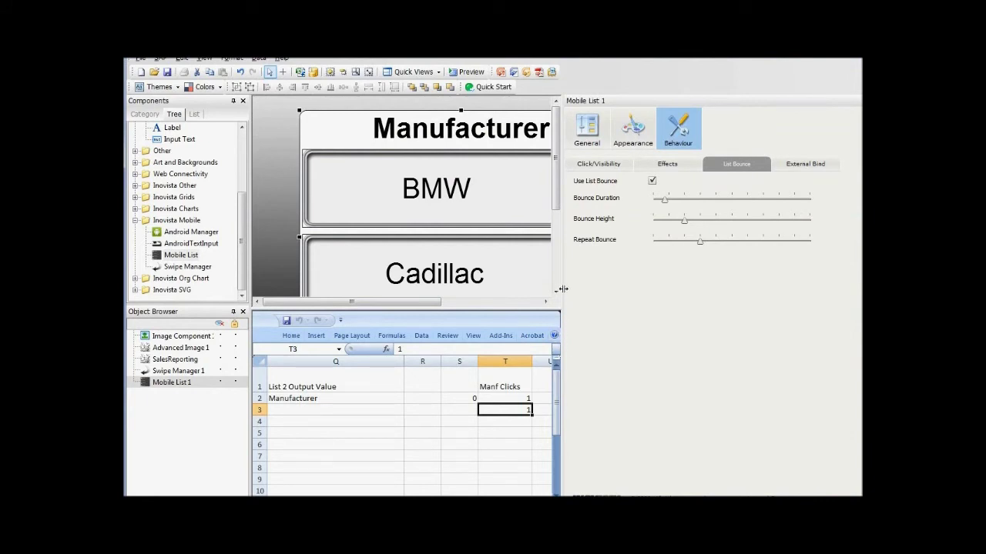
Widen and heighten the canvas so the list logos show, then hide Mobile List 1
{"action": "left_click_drag", "start_coordinate": [563, 289], "coordinate": [667, 291]}
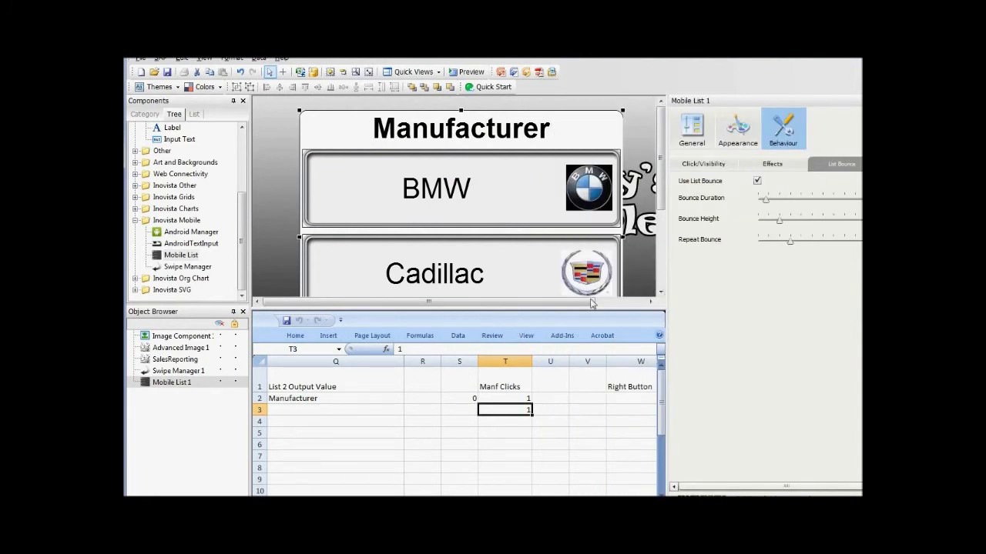
{"action": "left_click_drag", "start_coordinate": [565, 309], "coordinate": [559, 433]}
{"action": "left_click_drag", "start_coordinate": [559, 387], "coordinate": [559, 387]}
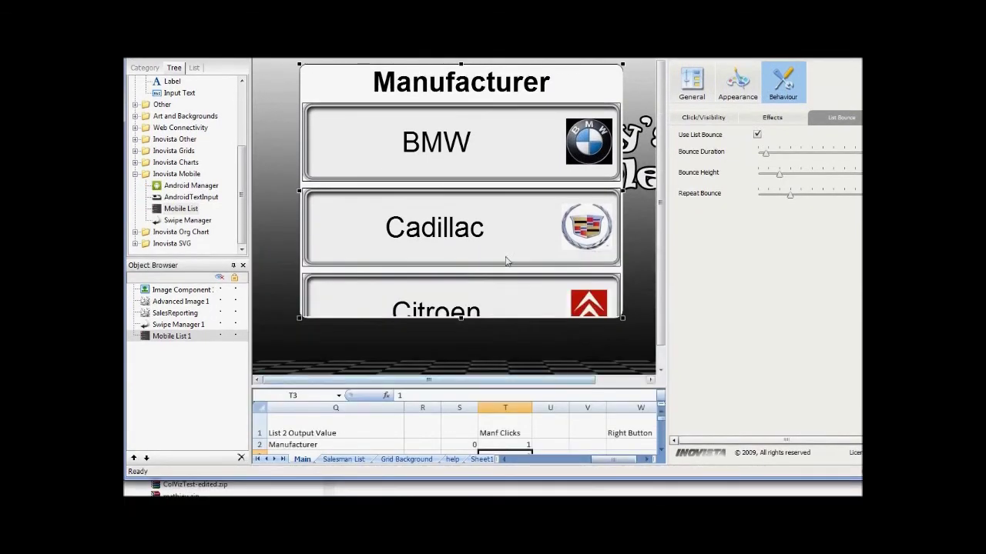
{"action": "left_click", "coordinate": [221, 337]}
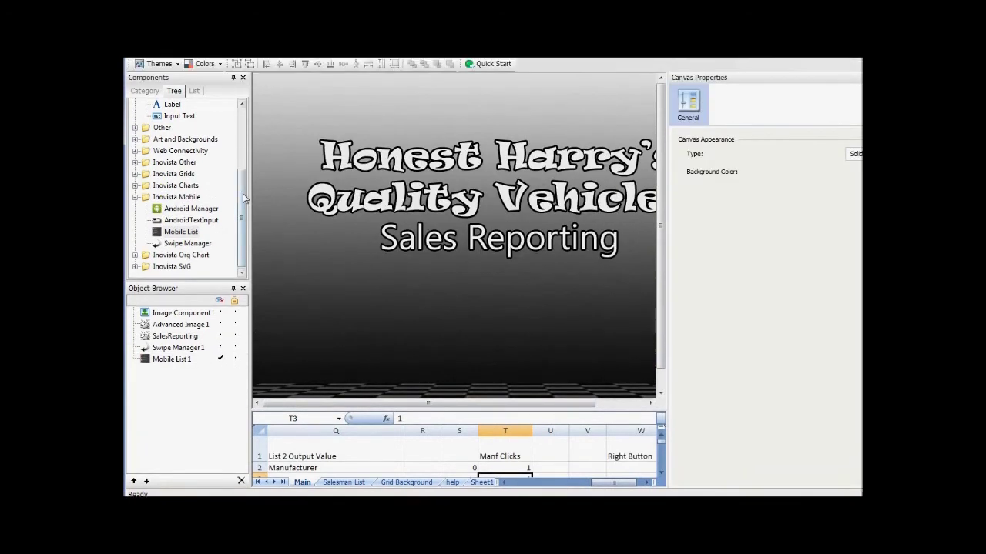
Place an Enhanced Text object from Inovista Shapes just below the Sales Reporting heading
{"action": "scroll", "coordinate": [243, 199], "scroll_direction": "up", "scroll_amount": 3}
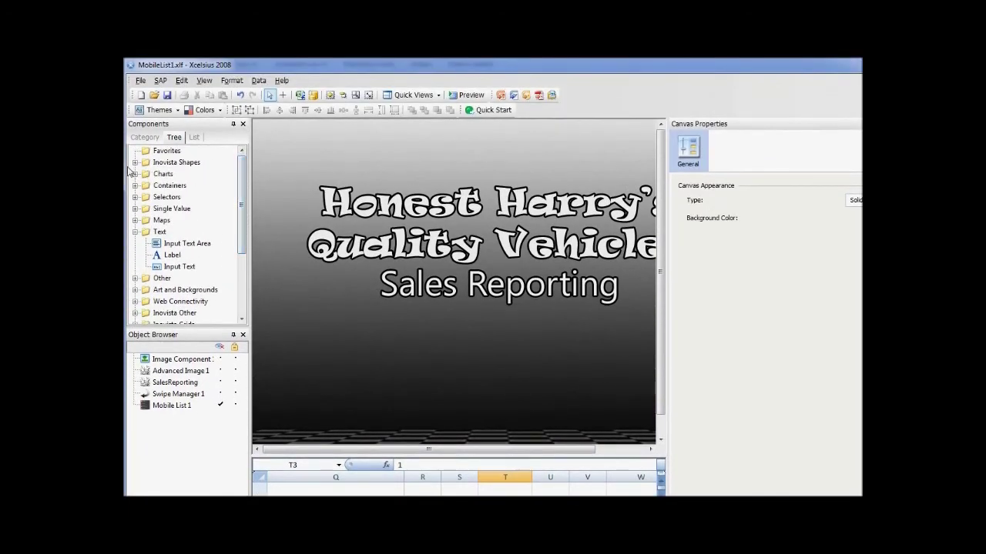
{"action": "left_click", "coordinate": [134, 162]}
{"action": "left_click_drag", "start_coordinate": [179, 186], "coordinate": [448, 326]}
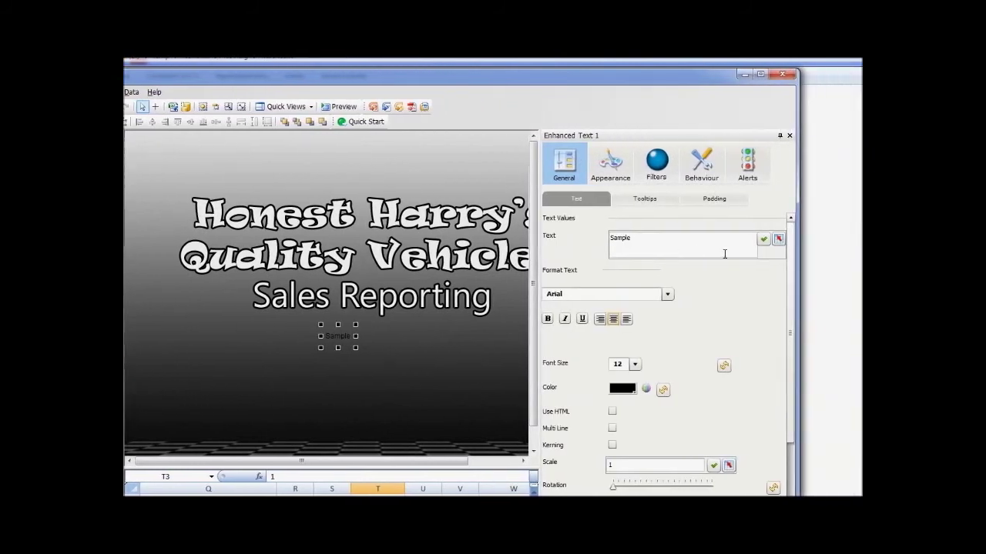
Link the enhanced text's content to cell Main!$Q$2, which holds Manufacturer
{"action": "left_click", "coordinate": [675, 244]}
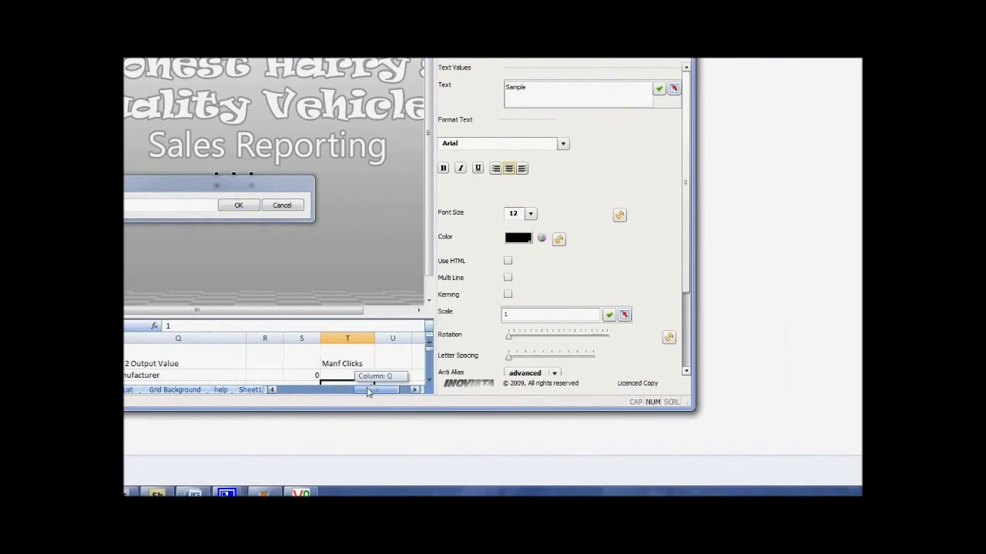
{"action": "left_click_drag", "start_coordinate": [382, 391], "coordinate": [348, 391]}
{"action": "left_click", "coordinate": [320, 374]}
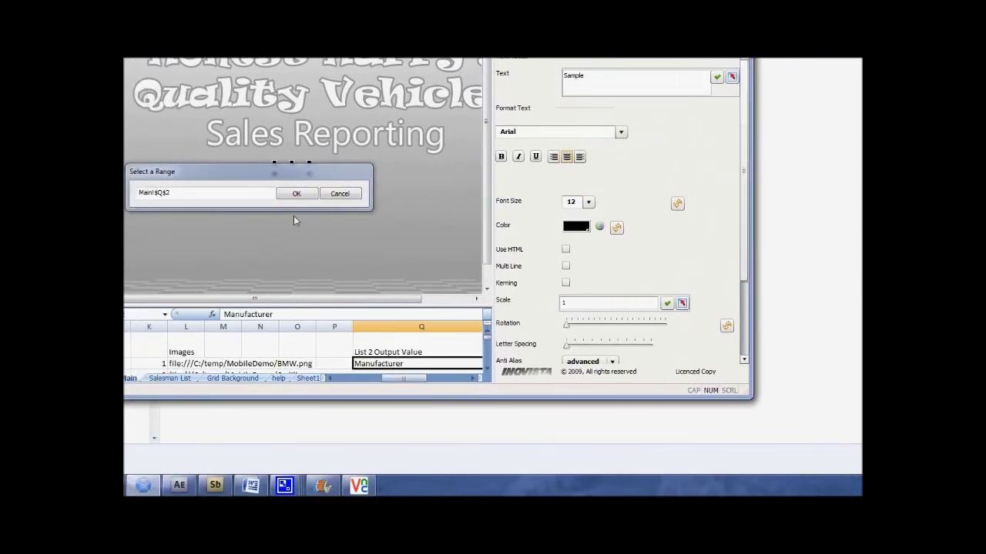
{"action": "left_click", "coordinate": [239, 194]}
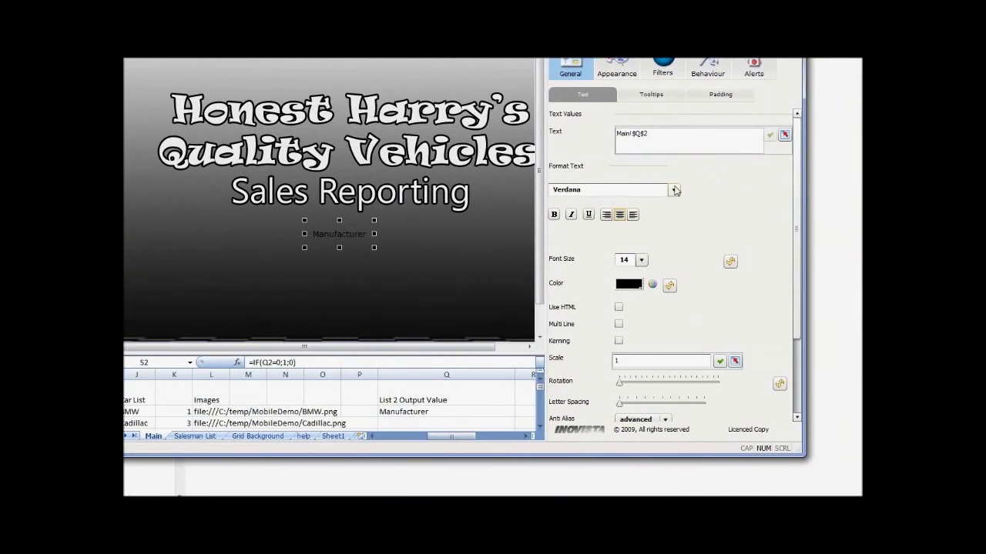
Style the Manufacturer text as white 48-point Verdana
{"action": "left_click", "coordinate": [685, 189]}
{"action": "left_click", "coordinate": [590, 215]}
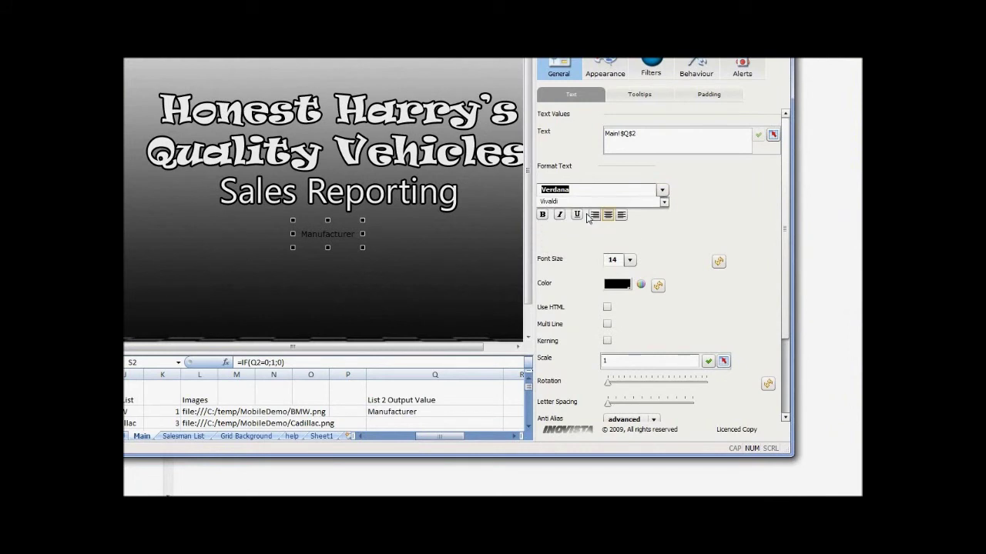
{"action": "left_click", "coordinate": [630, 261]}
{"action": "scroll", "coordinate": [631, 316], "scroll_direction": "down", "scroll_amount": 2}
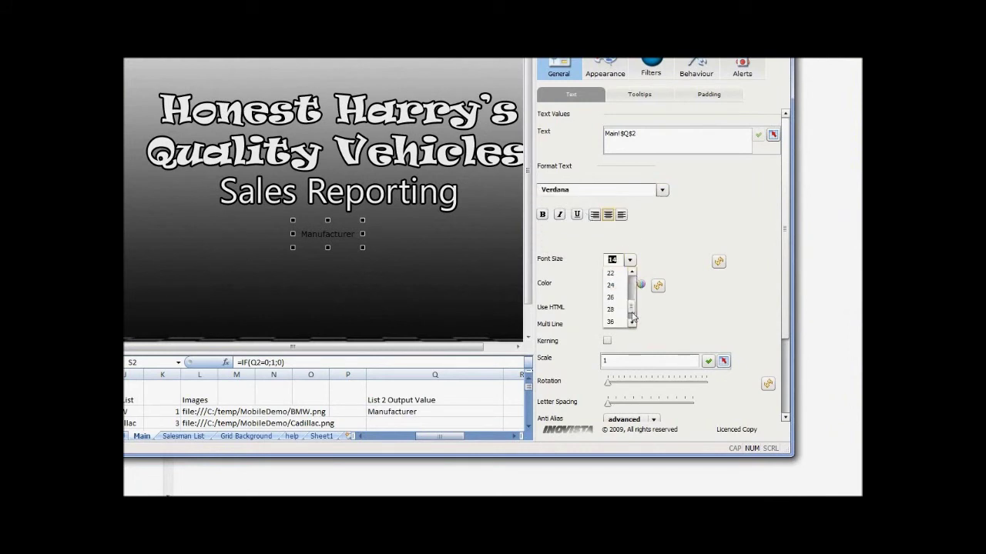
{"action": "scroll", "coordinate": [632, 319], "scroll_direction": "down", "scroll_amount": 2}
{"action": "left_click", "coordinate": [610, 309]}
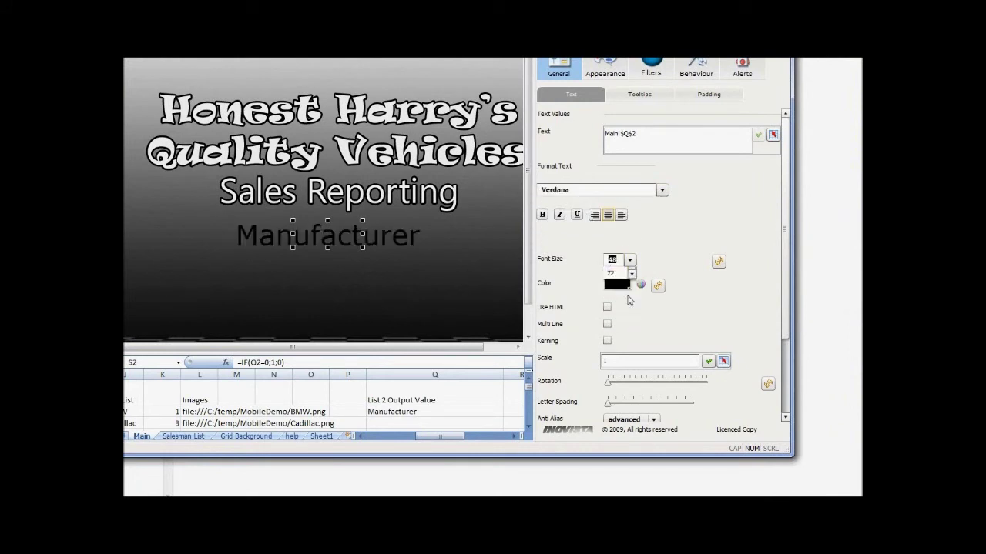
{"action": "left_click", "coordinate": [615, 285]}
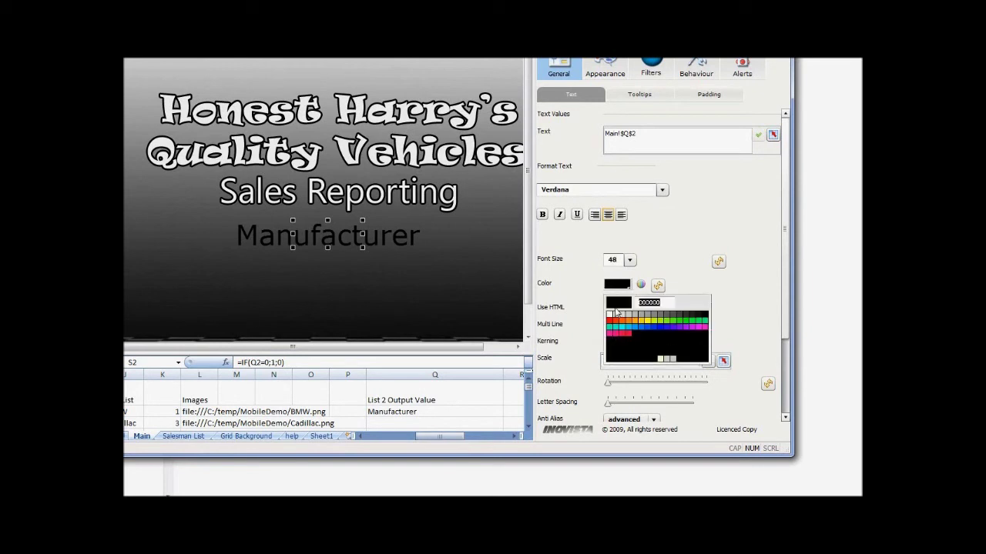
{"action": "left_click", "coordinate": [609, 318]}
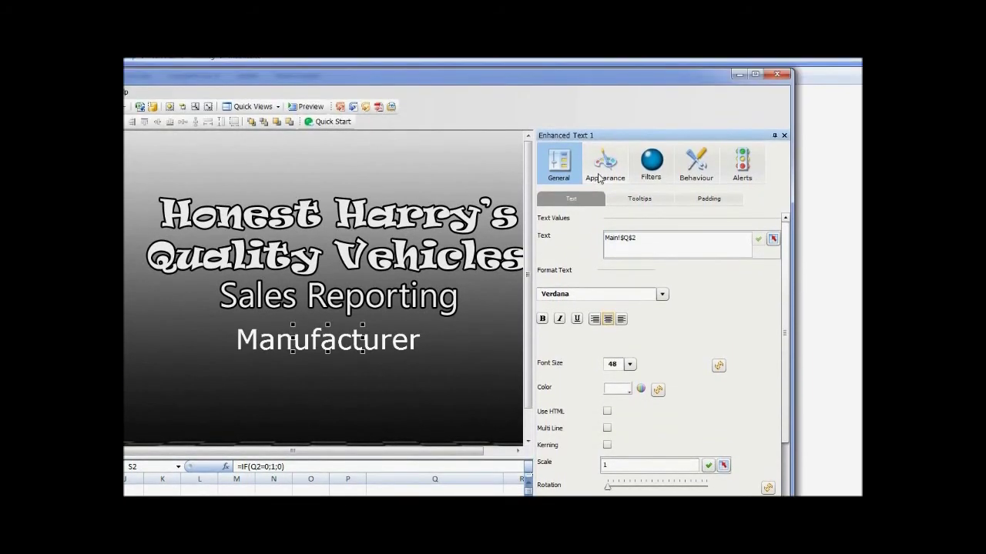
Show a rounded grey background behind the Manufacturer text and enlarge the box to button size
{"action": "left_click", "coordinate": [600, 179]}
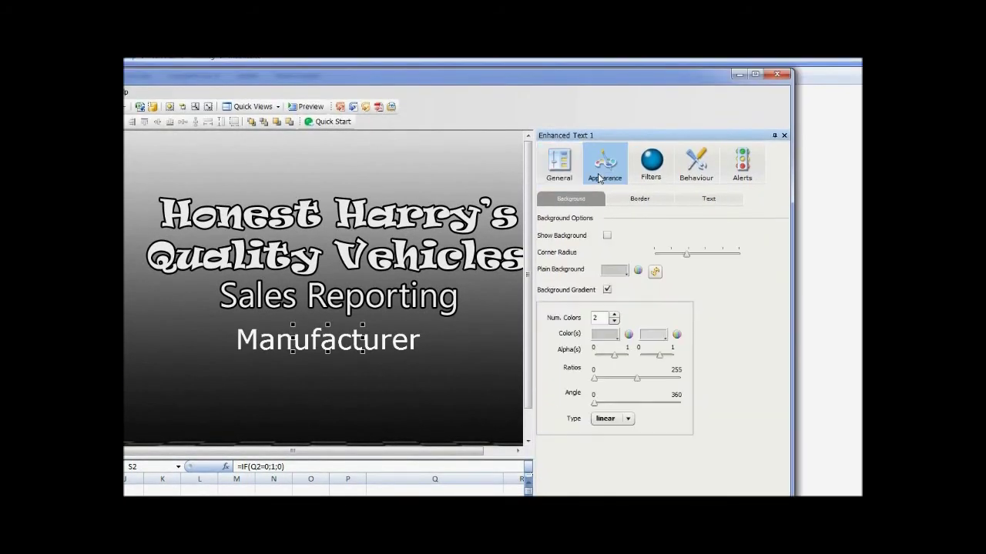
{"action": "left_click", "coordinate": [607, 235]}
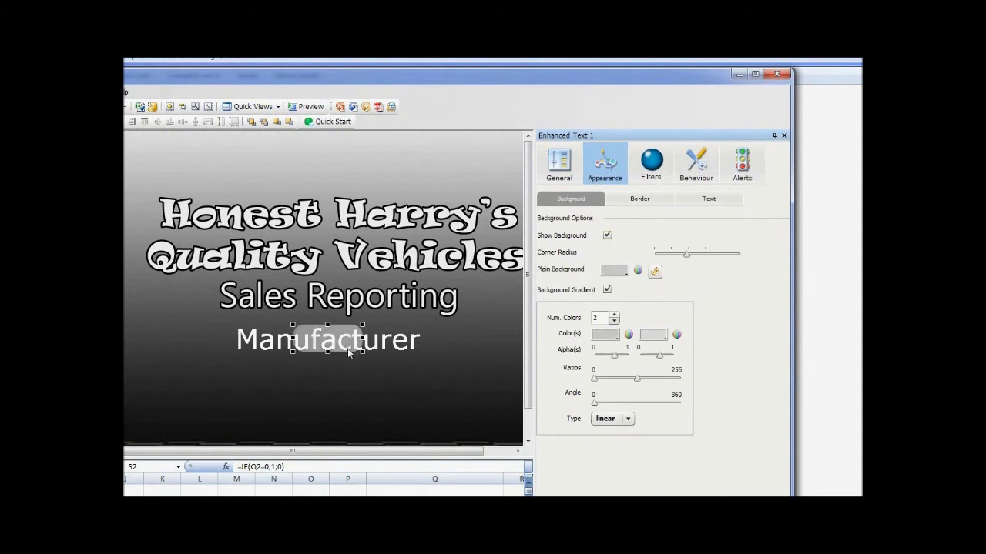
{"action": "left_click_drag", "start_coordinate": [687, 254], "coordinate": [682, 259]}
{"action": "left_click_drag", "start_coordinate": [353, 351], "coordinate": [459, 381]}
{"action": "left_click_drag", "start_coordinate": [405, 360], "coordinate": [394, 365]}
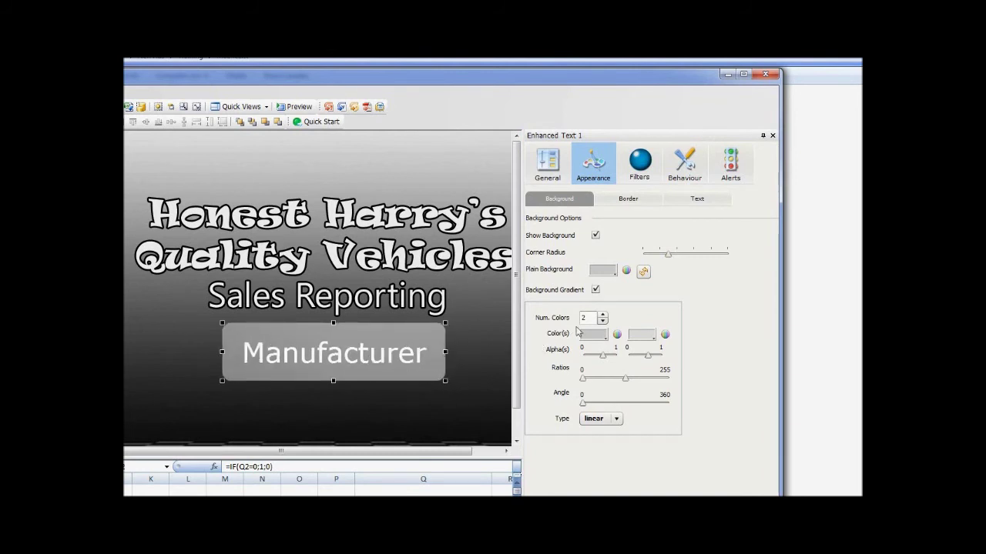
Enable the drop shadow filter beneath the Manufacturer button
{"action": "left_click", "coordinate": [637, 179]}
{"action": "left_click", "coordinate": [566, 220]}
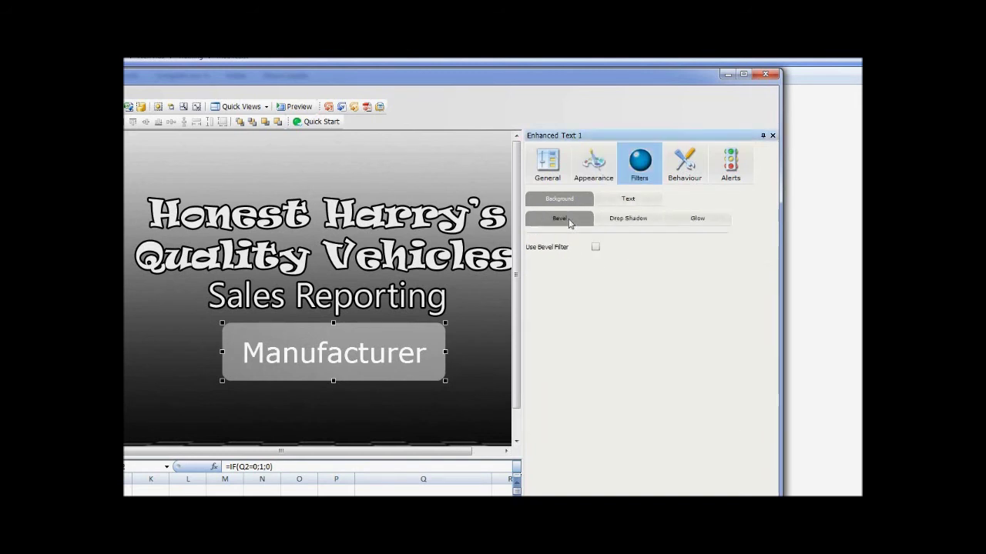
{"action": "left_click", "coordinate": [619, 221]}
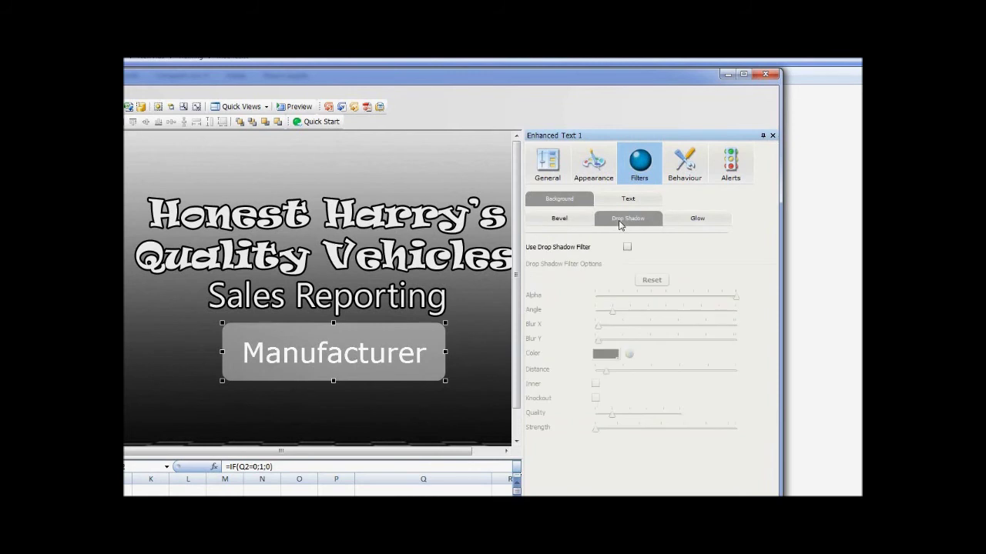
{"action": "left_click", "coordinate": [626, 248]}
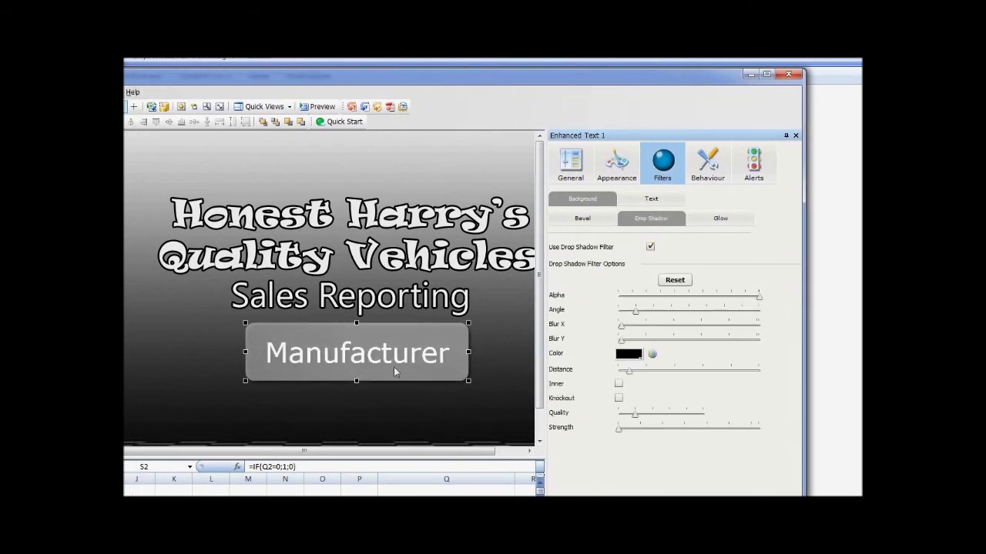
{"action": "left_click", "coordinate": [706, 171]}
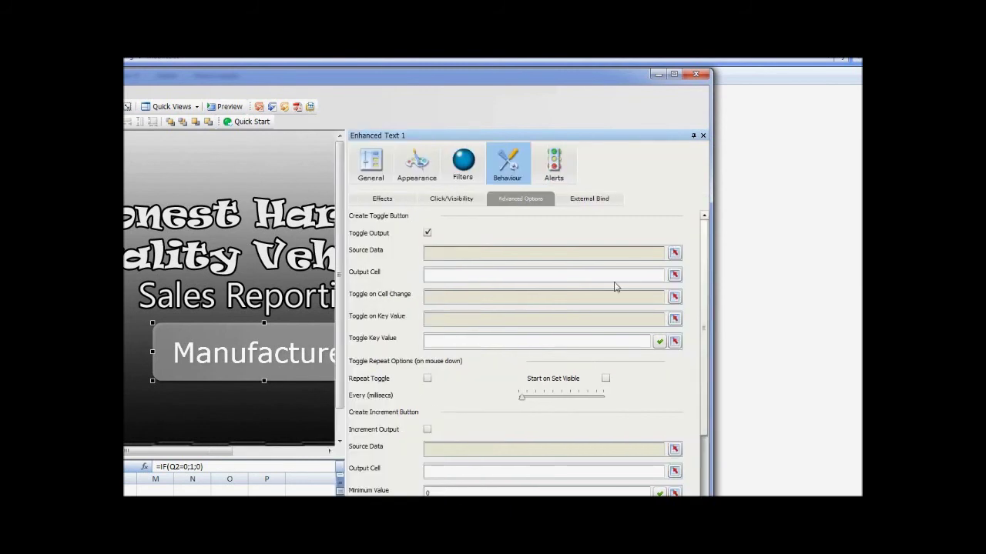
Set the toggle button's source data to Main!$T$2:$T$3 and output cell to Main!$S$2
{"action": "left_click", "coordinate": [674, 253]}
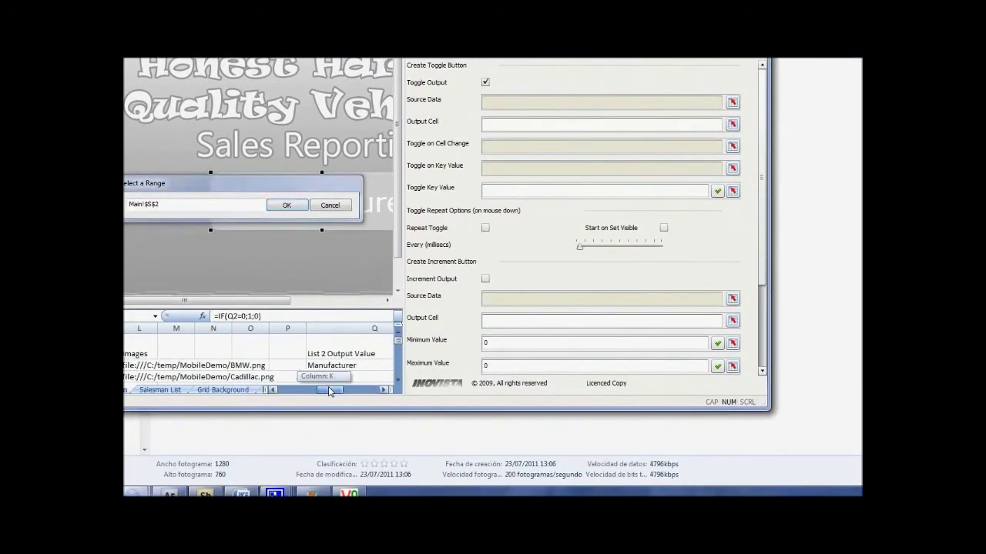
{"action": "mouse_move", "coordinate": [329, 391]}
{"action": "left_mouse_down"}
{"action": "mouse_move", "coordinate": [352, 390]}
{"action": "mouse_move", "coordinate": [338, 375]}
{"action": "left_mouse_up"}
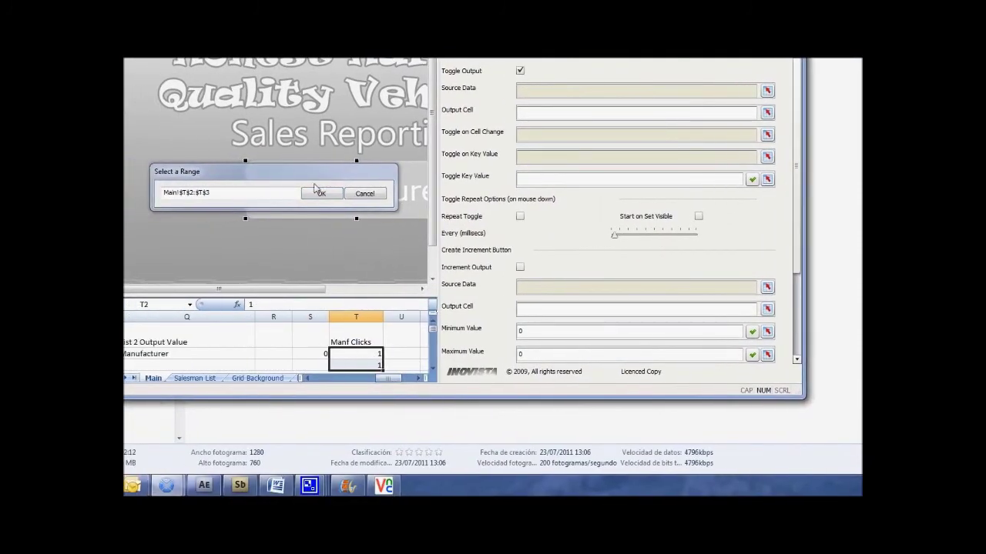
{"action": "left_click", "coordinate": [322, 193]}
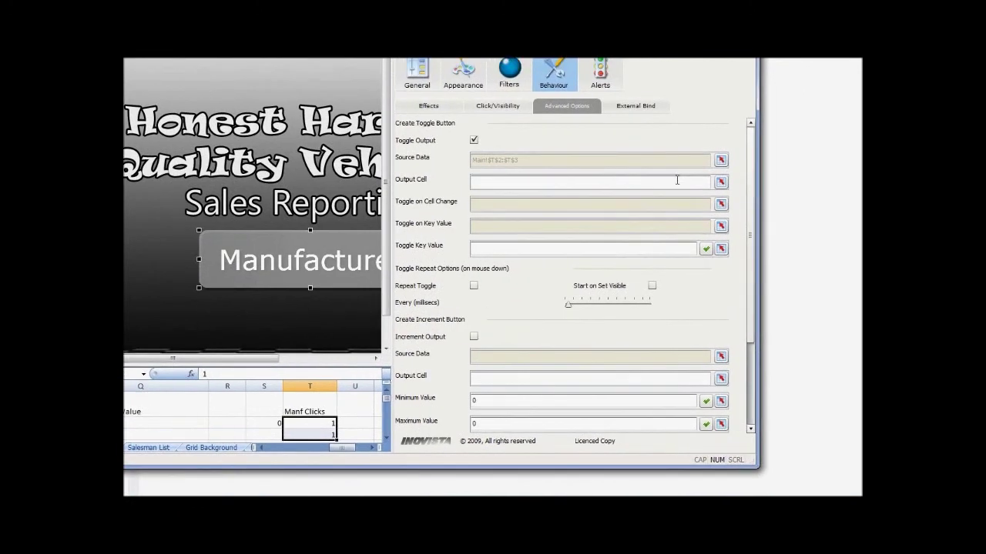
{"action": "left_click", "coordinate": [674, 181]}
{"action": "left_click", "coordinate": [224, 422]}
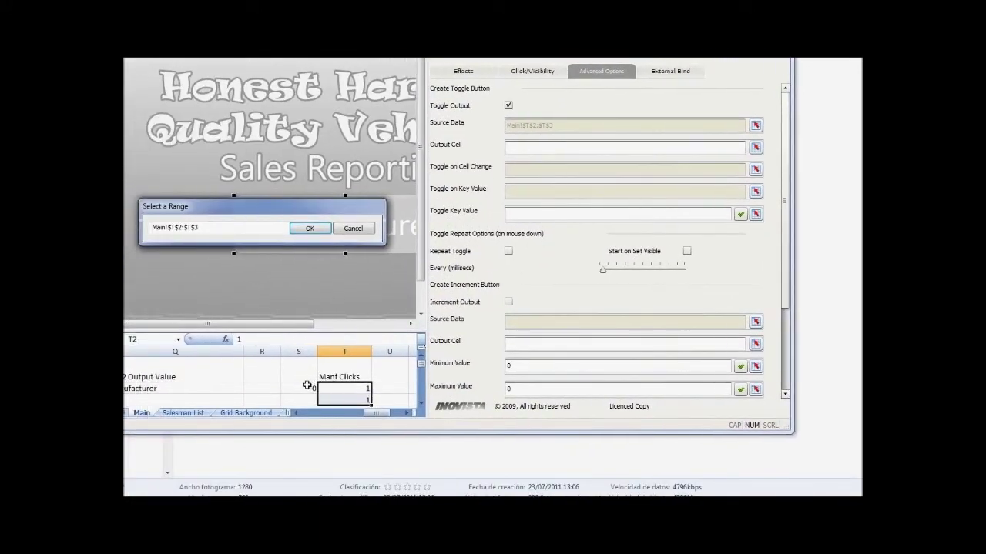
{"action": "left_click", "coordinate": [321, 228]}
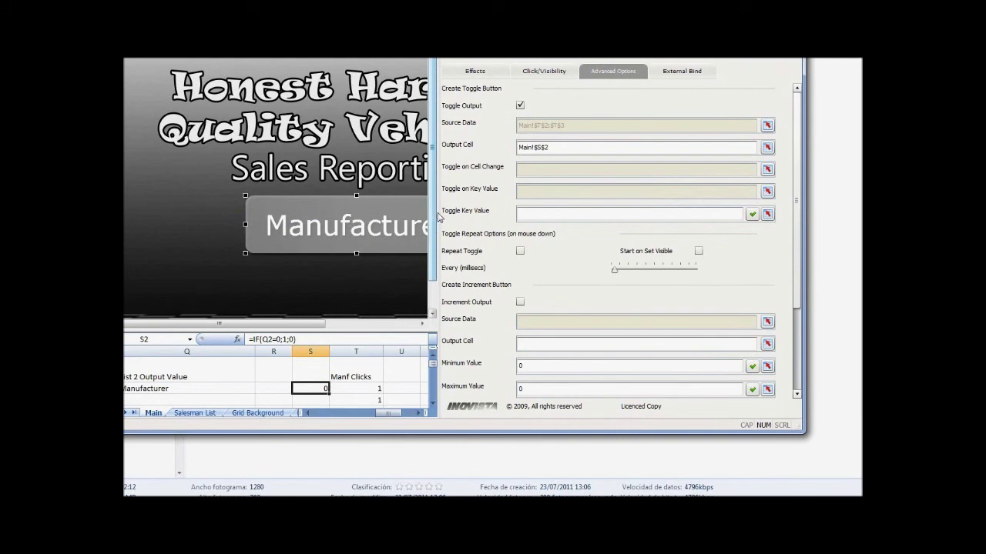
{"action": "left_click_drag", "start_coordinate": [440, 221], "coordinate": [565, 232]}
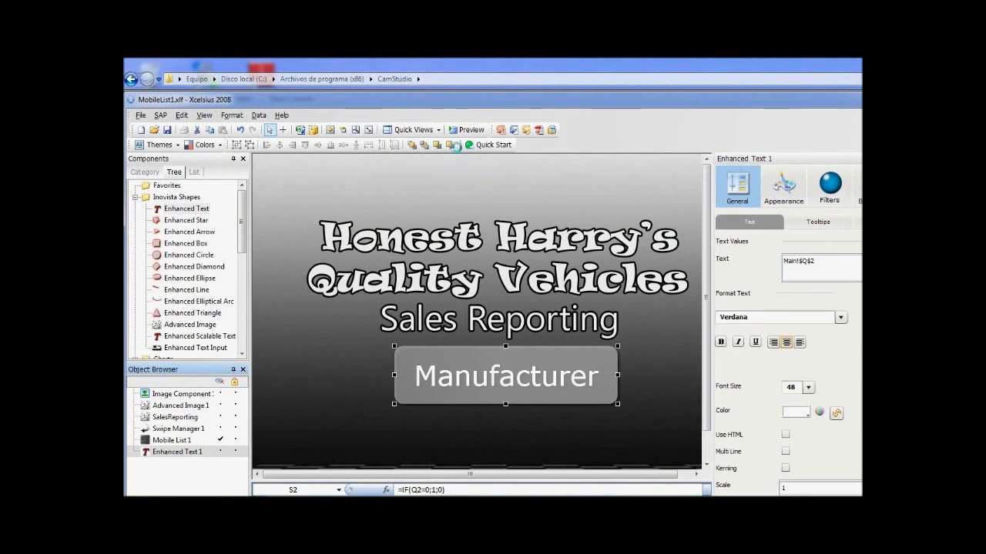
Move Enhanced Text 1 in the stacking order and preview the dashboard as SWF
{"action": "left_click", "coordinate": [450, 145]}
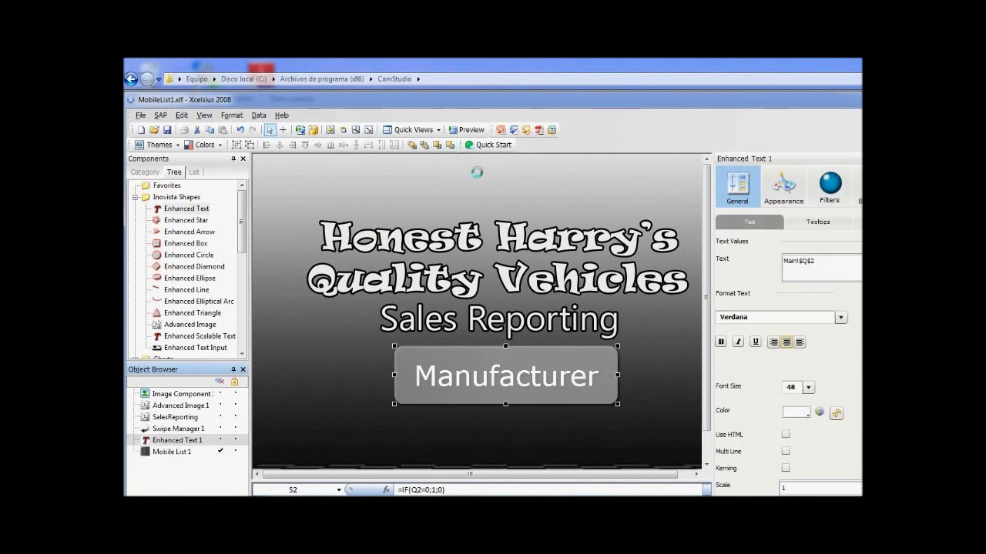
{"action": "left_click", "coordinate": [476, 131]}
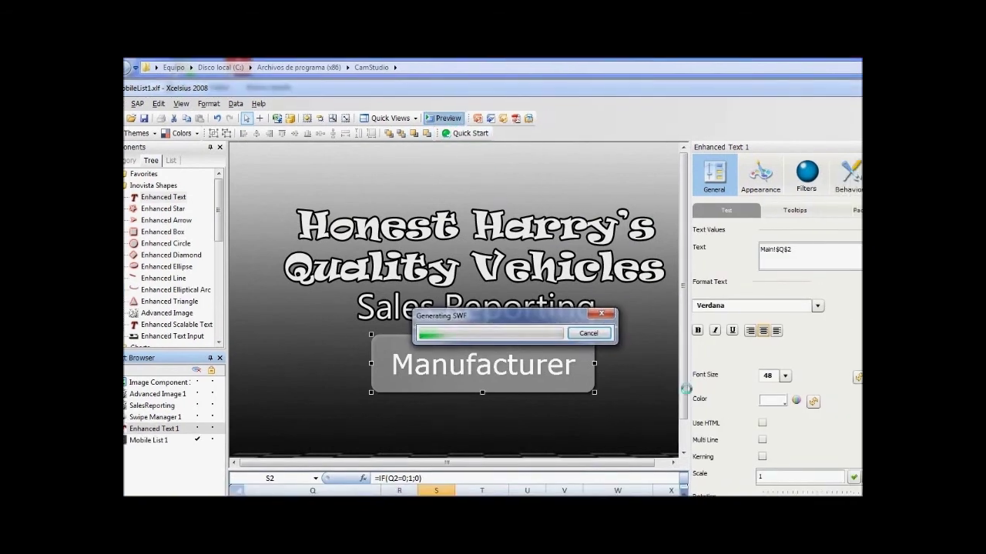